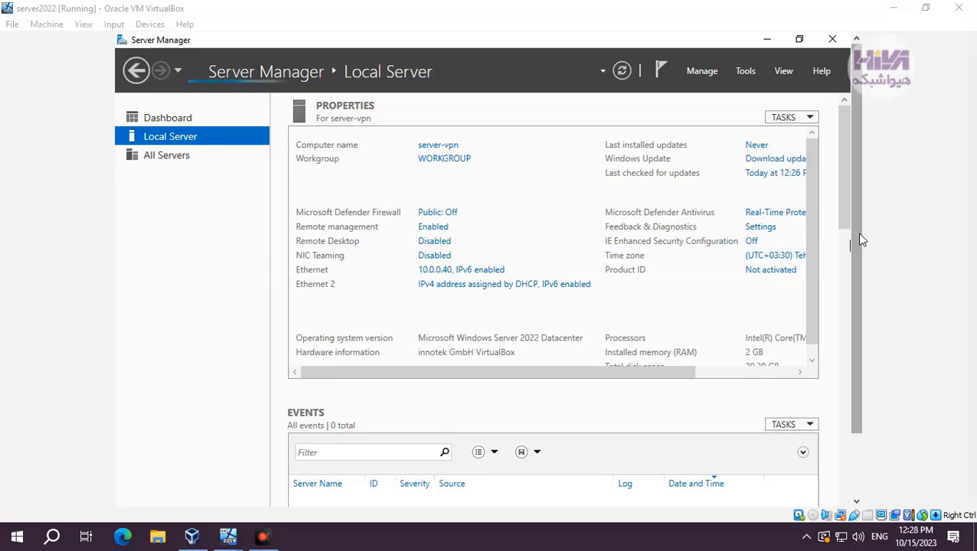
Start adding roles and features from the dashboard and select the Remote Access server role, keeping the default installation type and destination server
left_click(186, 118)
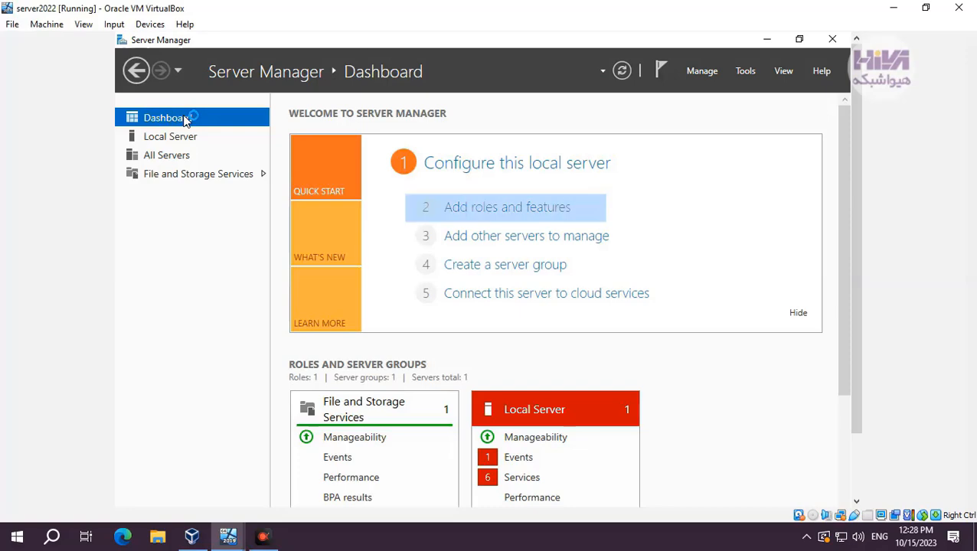
left_click(541, 212)
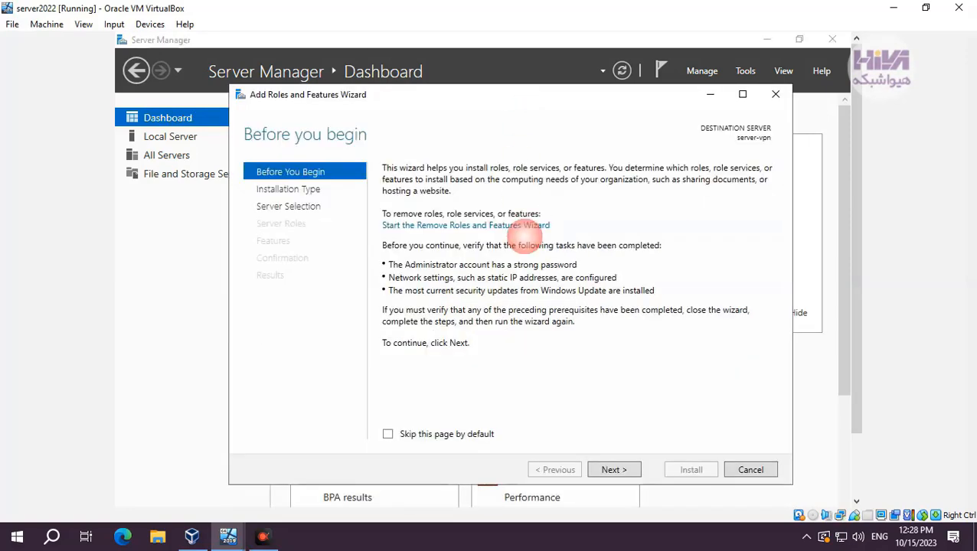
left_click(628, 475)
left_click(629, 474)
left_click(629, 474)
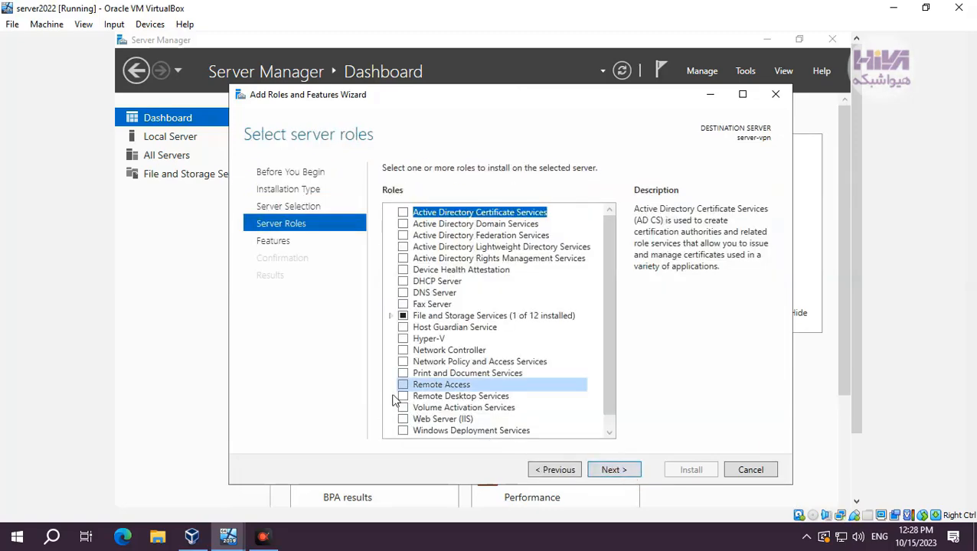
left_click(403, 385)
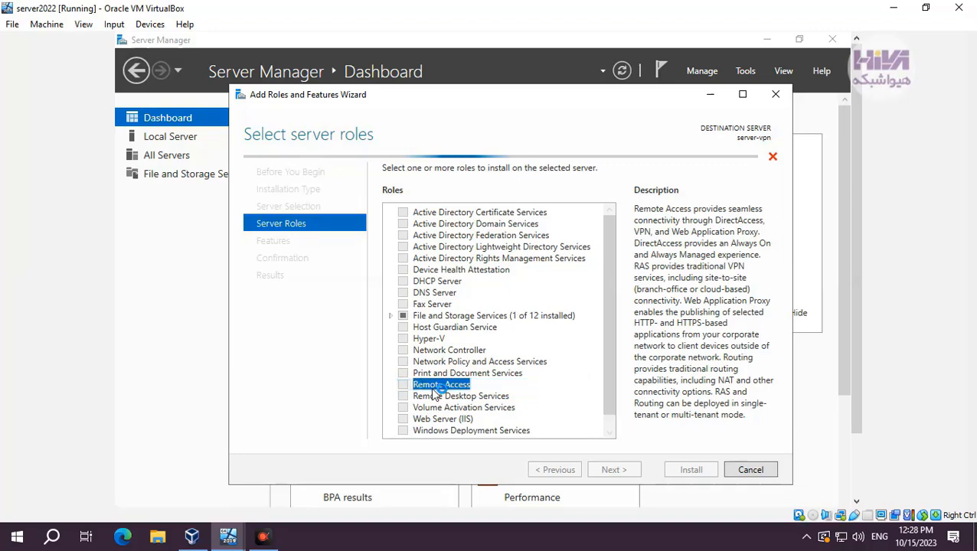
left_click(602, 470)
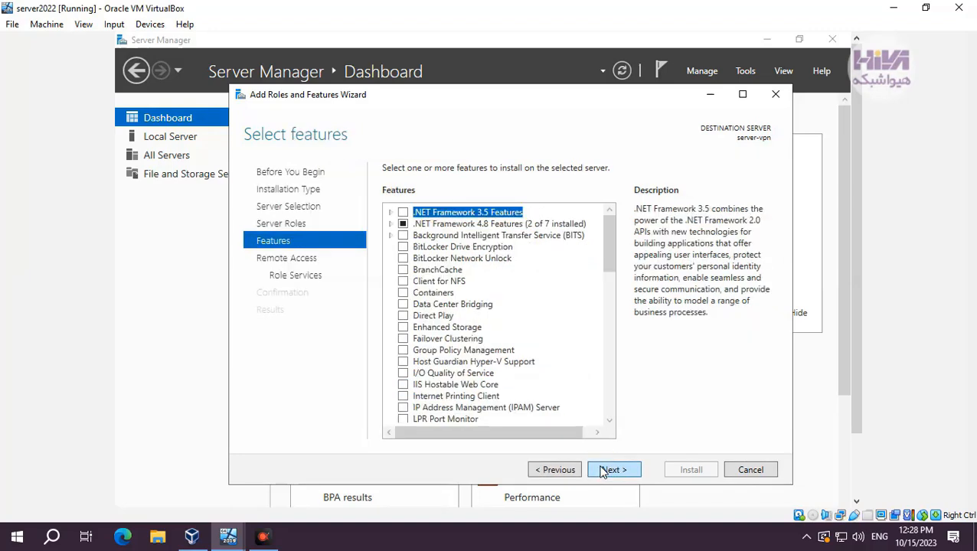
Keep the default features and select the DirectAccess and VPN (RAS) and Routing role services with their required features
left_click(601, 471)
left_click(601, 471)
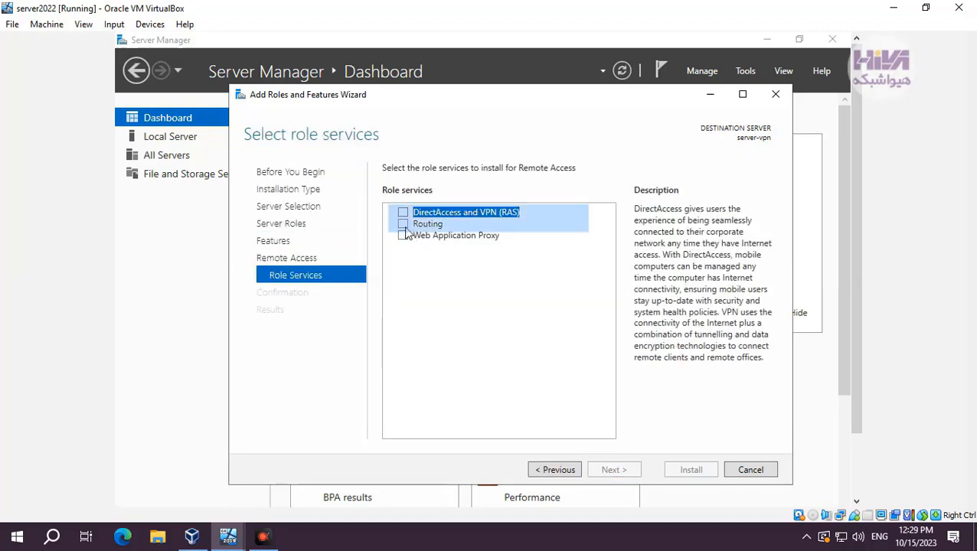
left_click(405, 224)
left_click(541, 405)
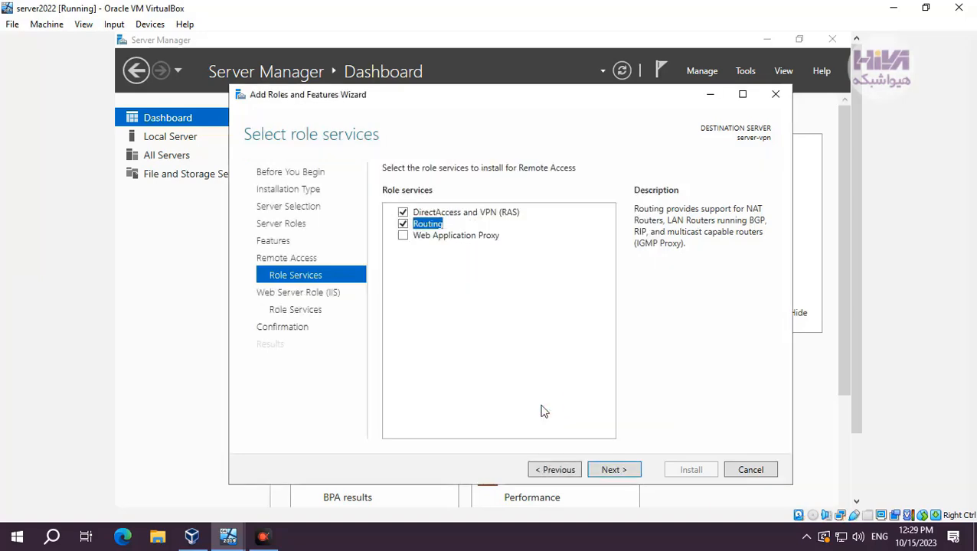
Install the selected roles with the default Web Server (IIS) role services, allowing the destination server to restart automatically if required
left_click(620, 472)
left_click(621, 473)
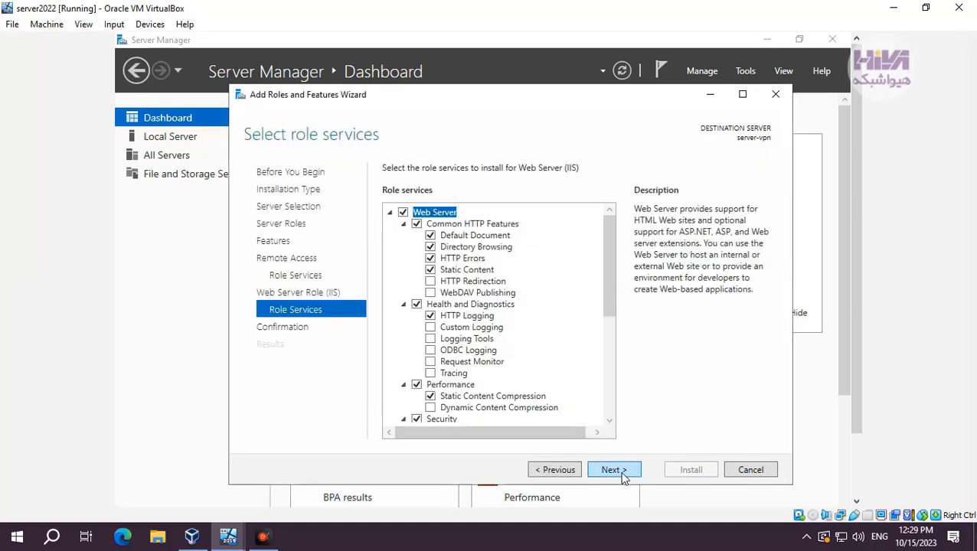
left_click(621, 474)
left_click(502, 191)
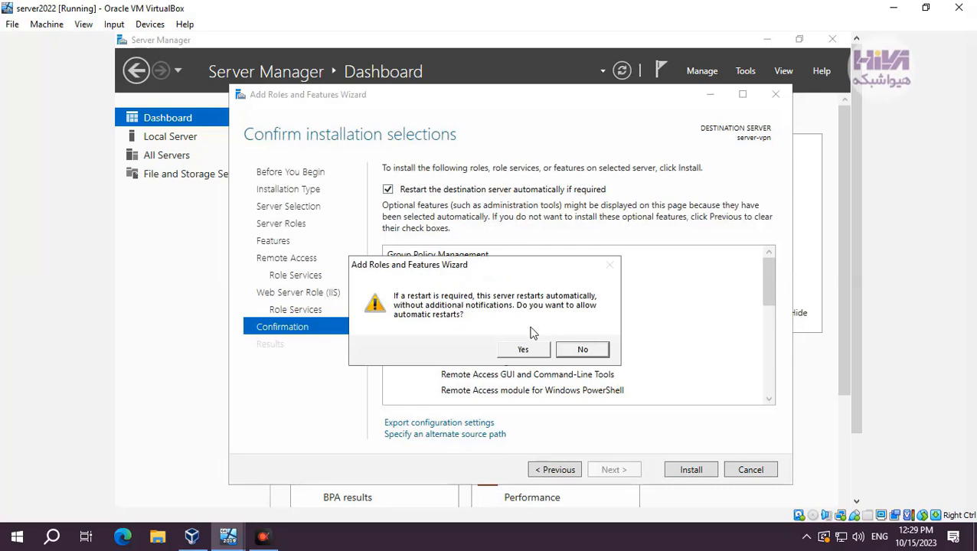
left_click(522, 348)
left_click(687, 474)
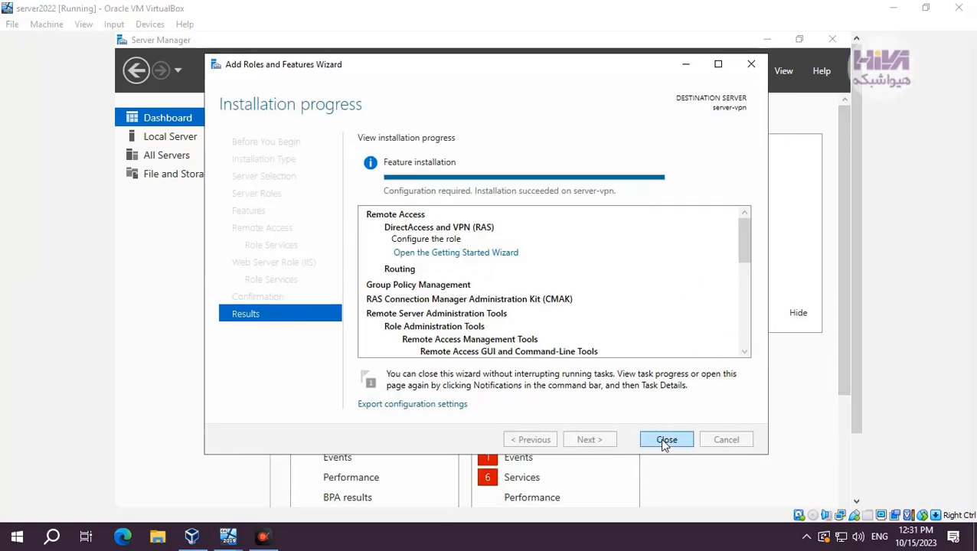
left_click(664, 441)
left_click(679, 245)
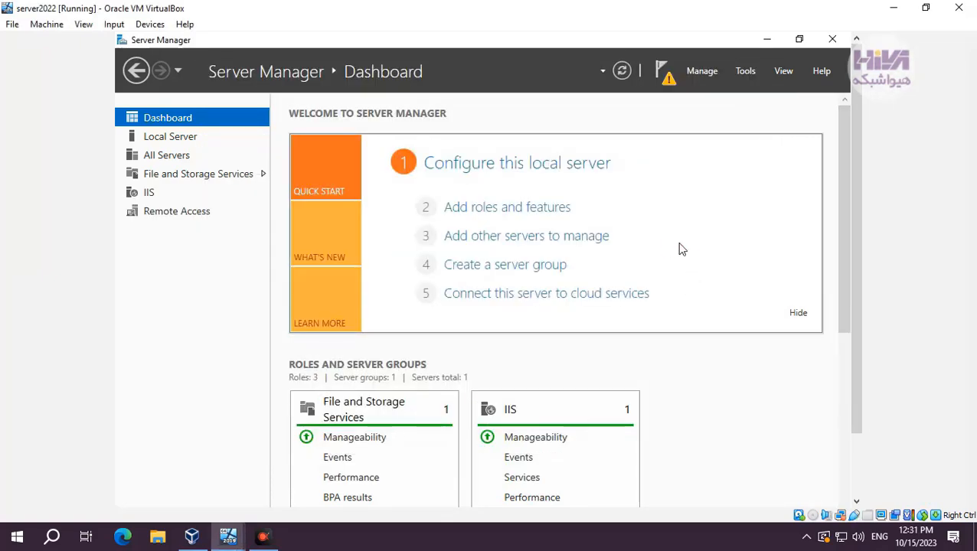
Open Computer Management and show the Users folder under Local Users and Groups
left_click(746, 72)
left_click(728, 104)
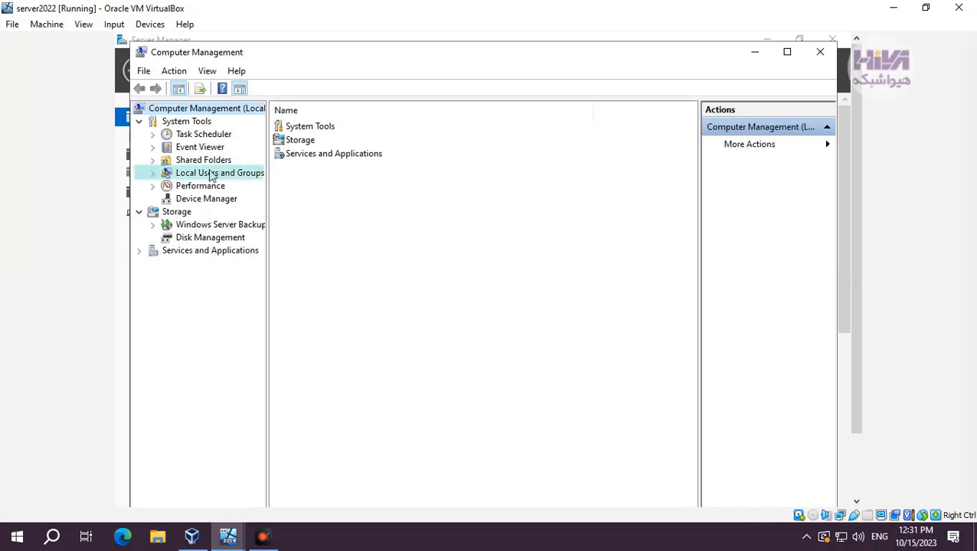
double_click(209, 179)
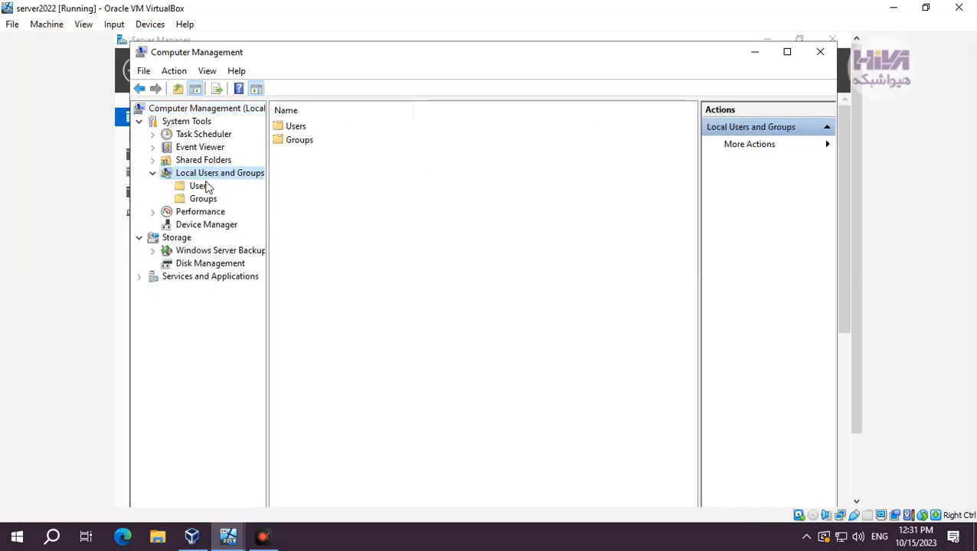
left_click(199, 186)
Create the local user hiva1 with an account password that never expires and need not be changed at next logon
right_click(331, 211)
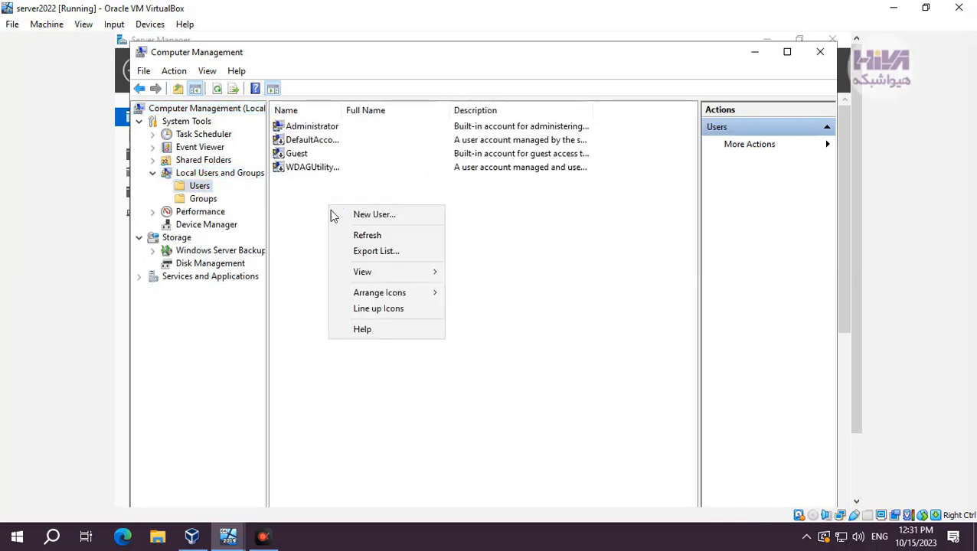
left_click(332, 213)
type("hiva1")
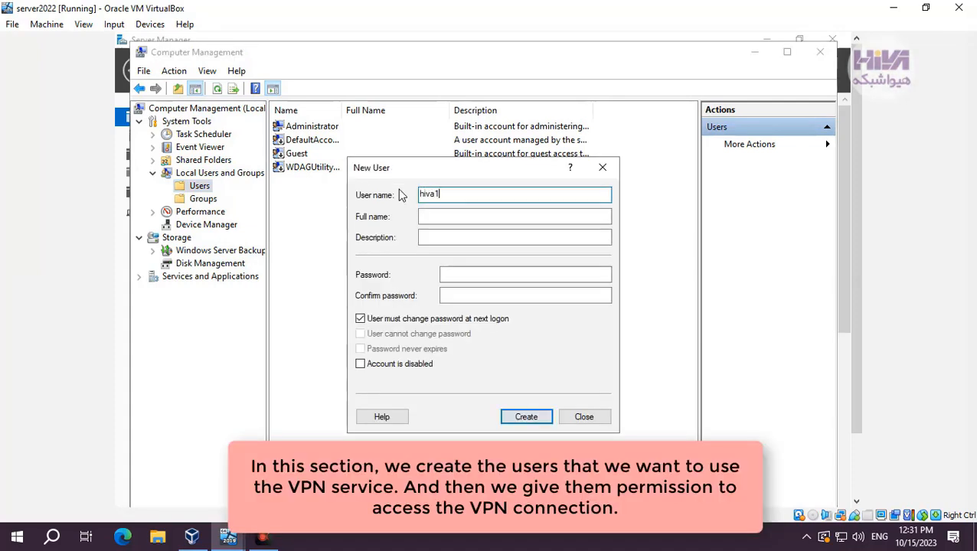
left_click(447, 273)
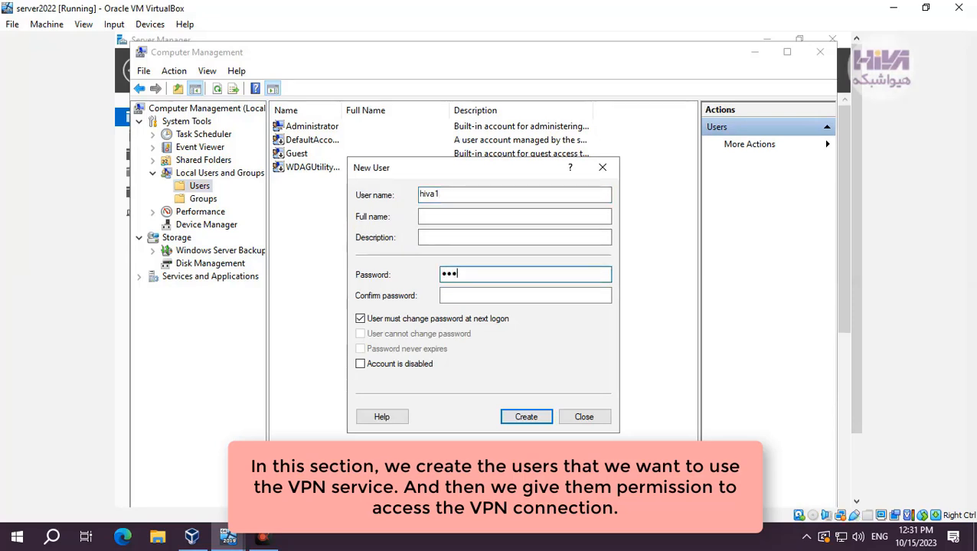
left_click(391, 322)
left_click(392, 349)
left_click(457, 297)
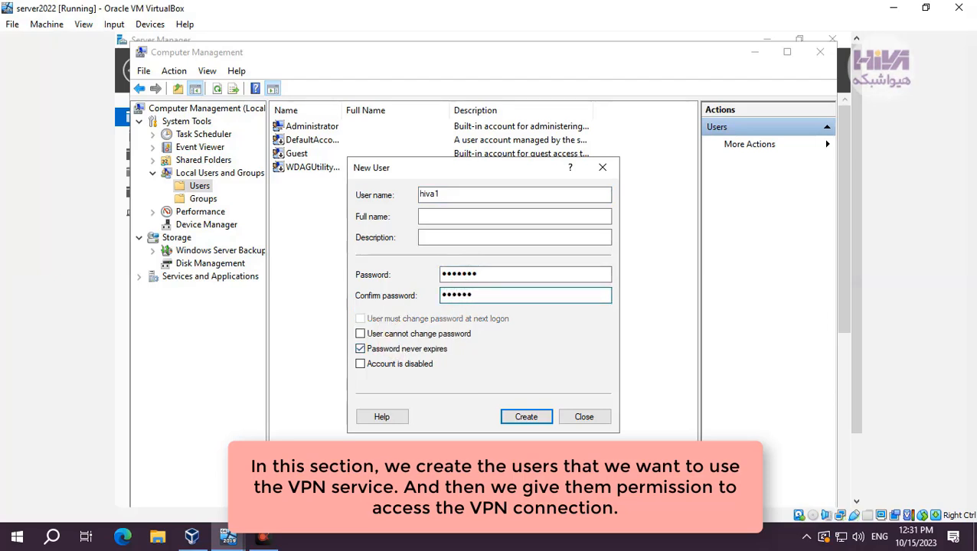
key("Return")
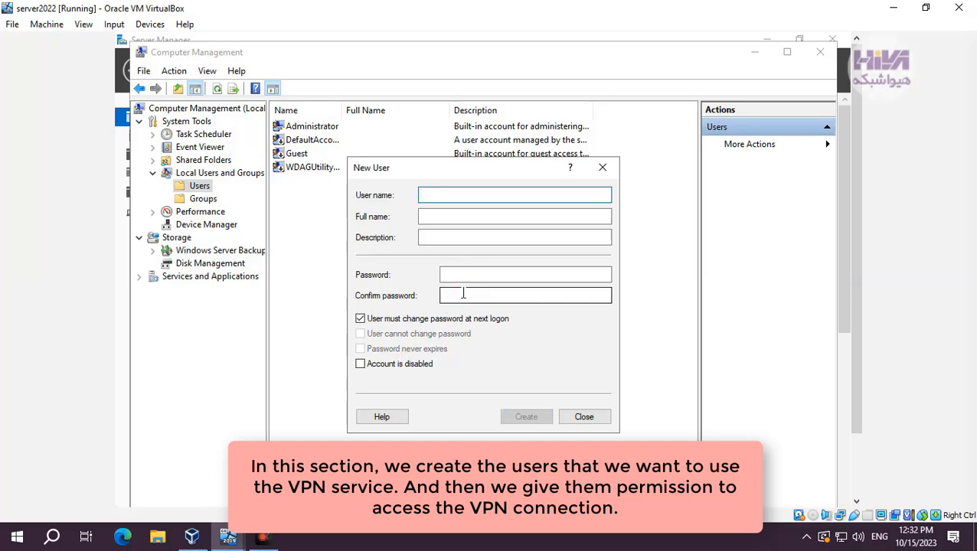
Create a second local user, hiva2, with a never-expiring account password and no forced change at next logon, and finish adding users
type("hiva2")
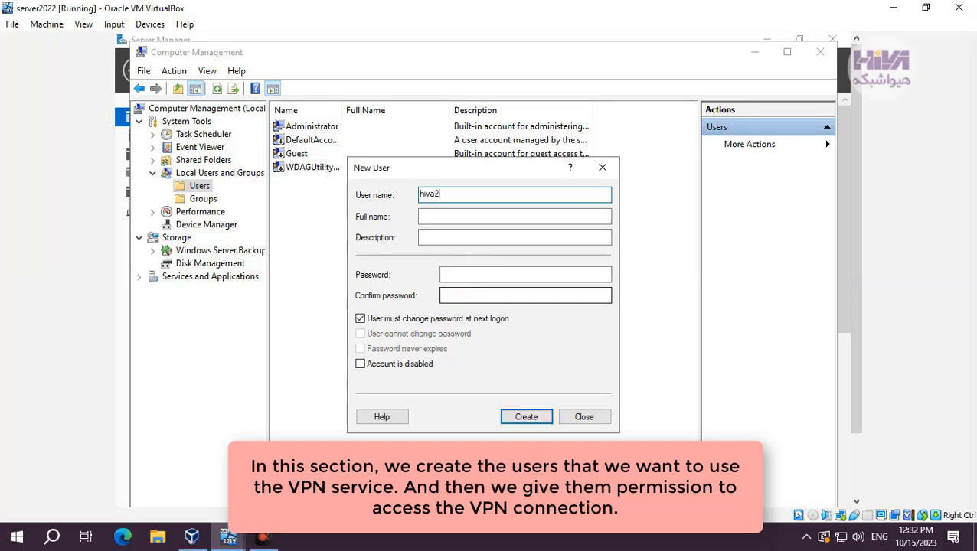
key("Tab")
key("Tab")
key("Tab")
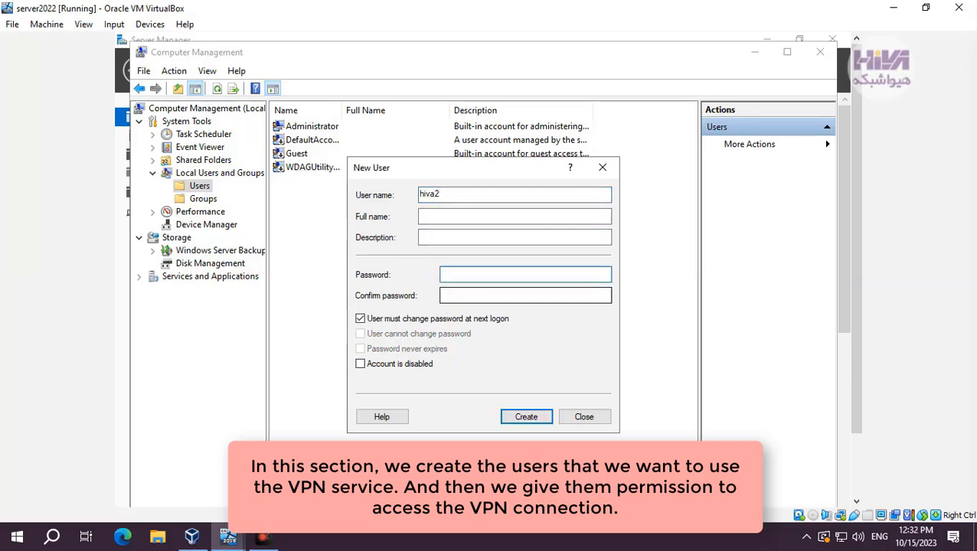
type("*")
key("Tab")
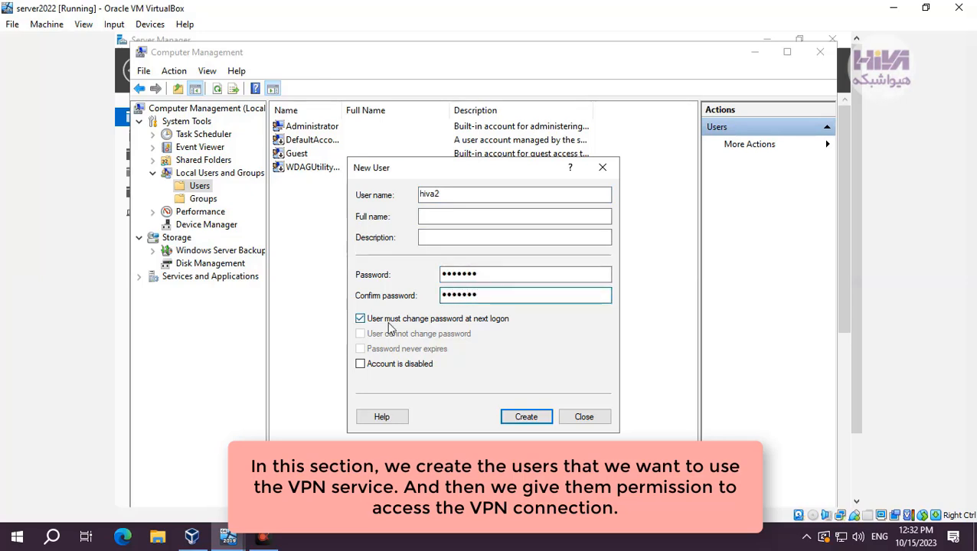
left_click(359, 318)
left_click(360, 349)
left_click(528, 418)
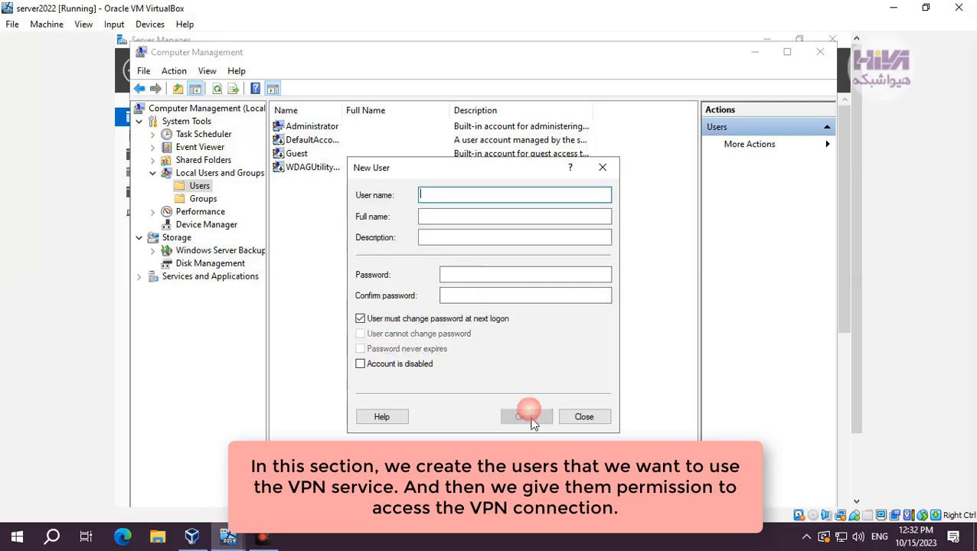
left_click(574, 417)
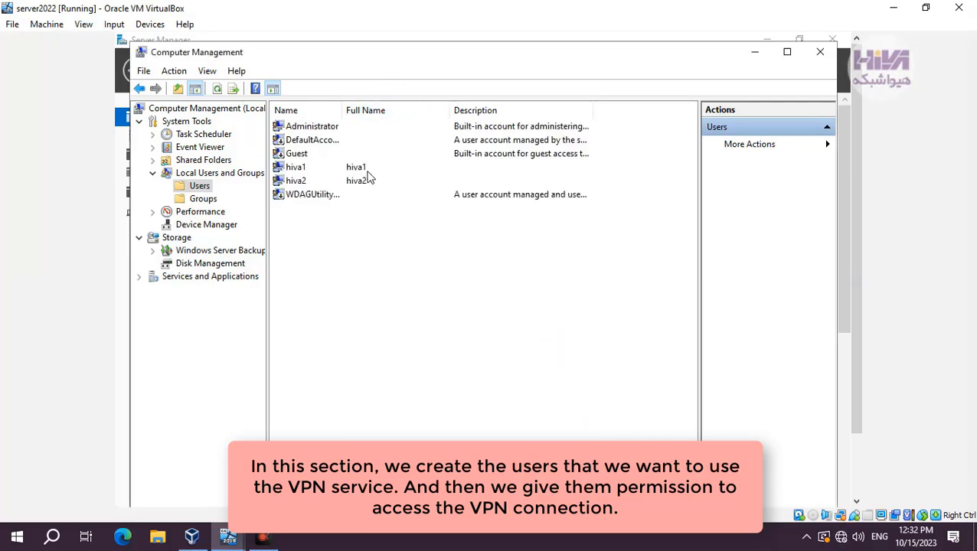
Set the dial-in network access permission of user hiva1 to Allow access
right_click(355, 167)
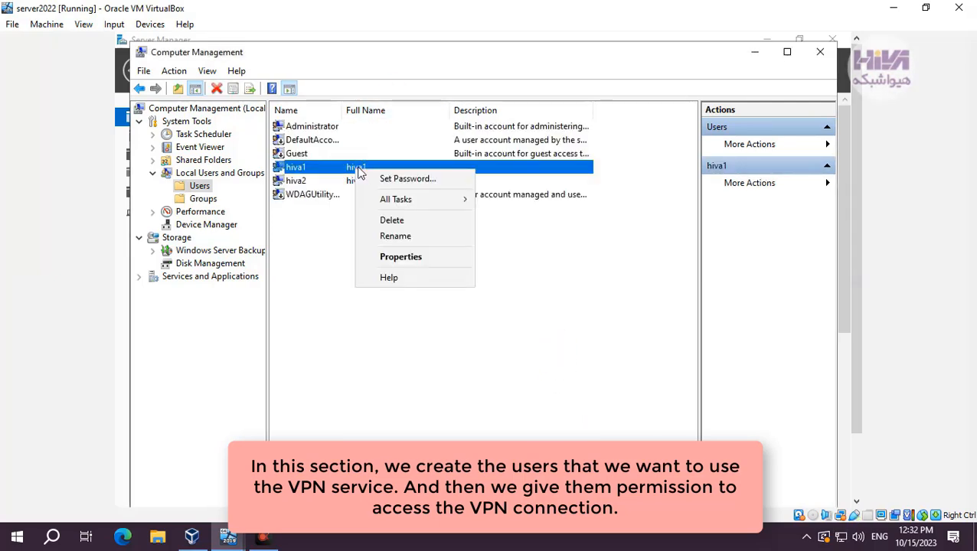
left_click(402, 256)
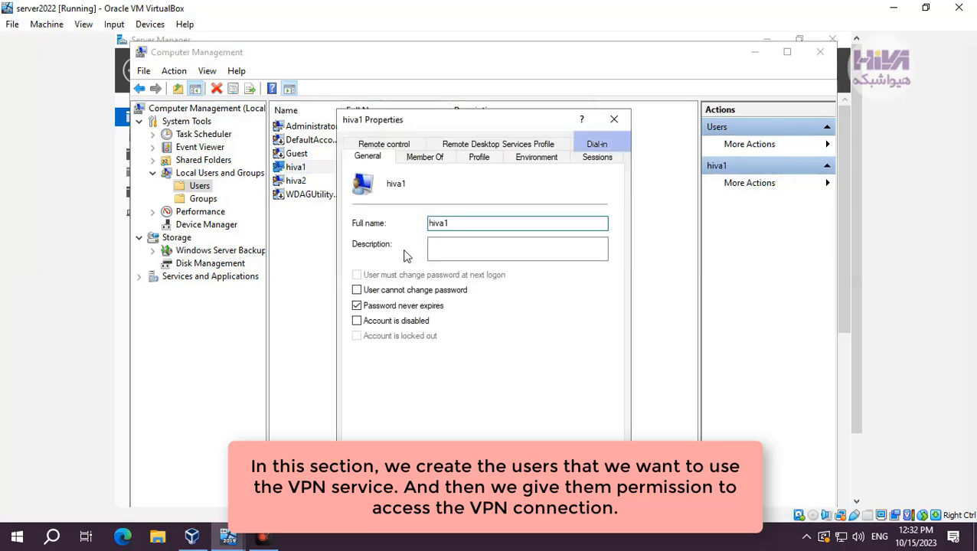
left_click(593, 145)
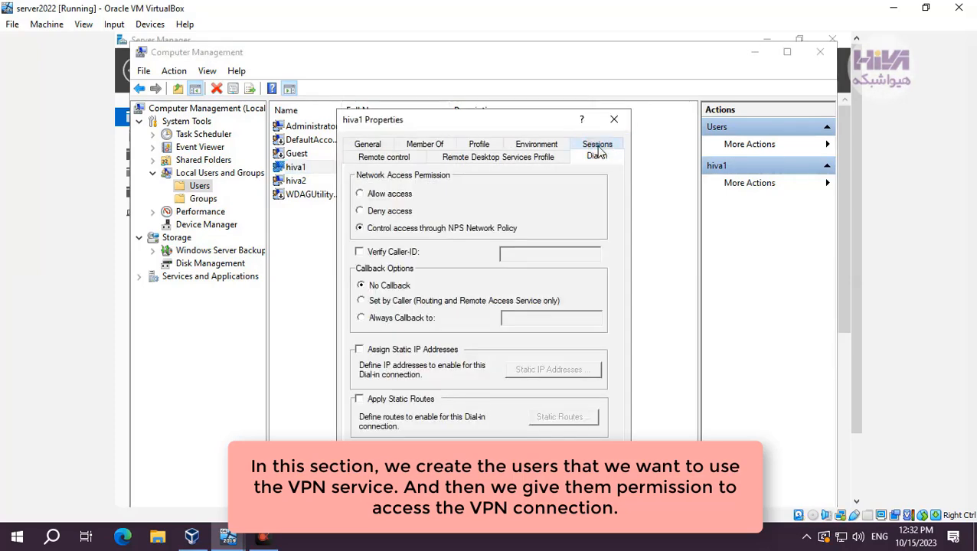
left_click(360, 194)
left_click(536, 466)
left_click(437, 469)
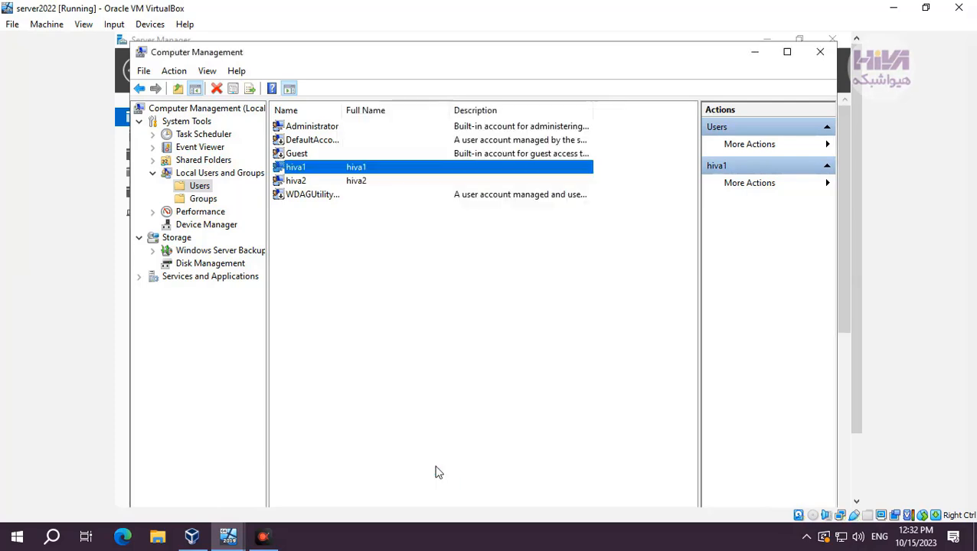
Set the dial-in network access permission of user hiva2 to Allow access and close Computer Management
left_click(362, 184)
right_click(363, 186)
left_click(398, 269)
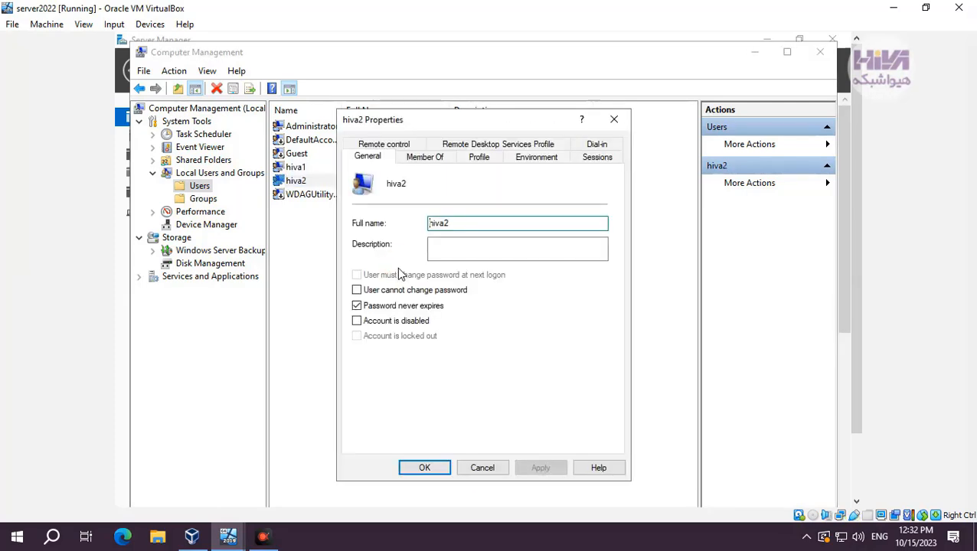
left_click(597, 146)
left_click(388, 194)
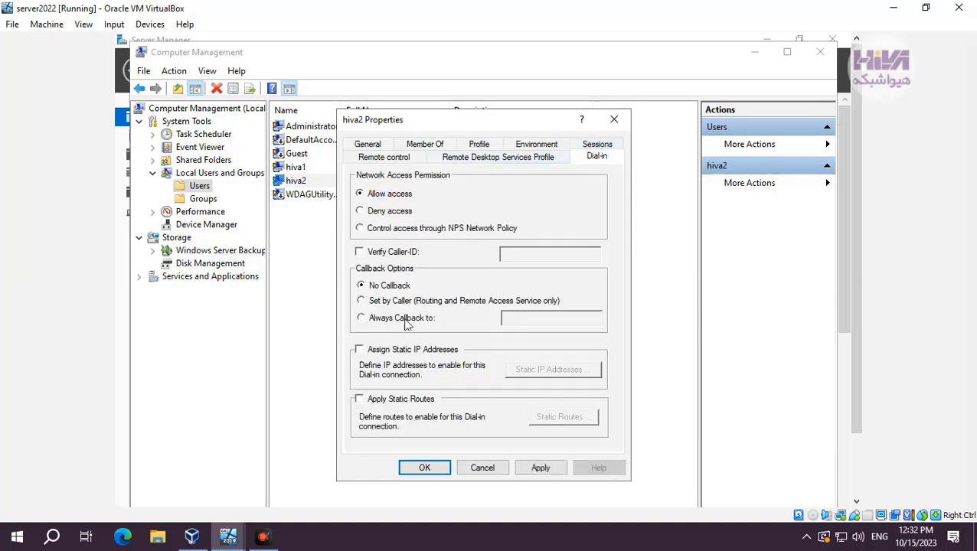
left_click(533, 468)
left_click(434, 468)
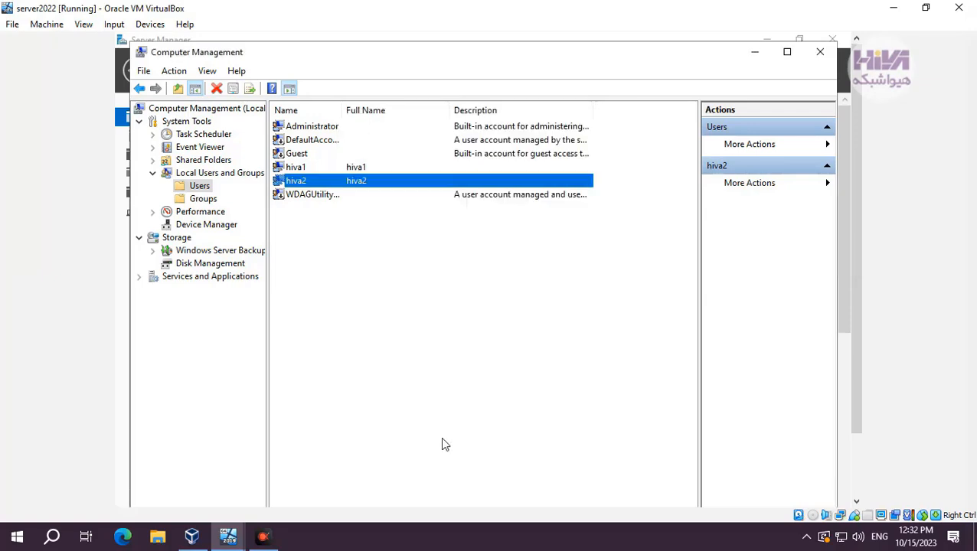
left_click(820, 51)
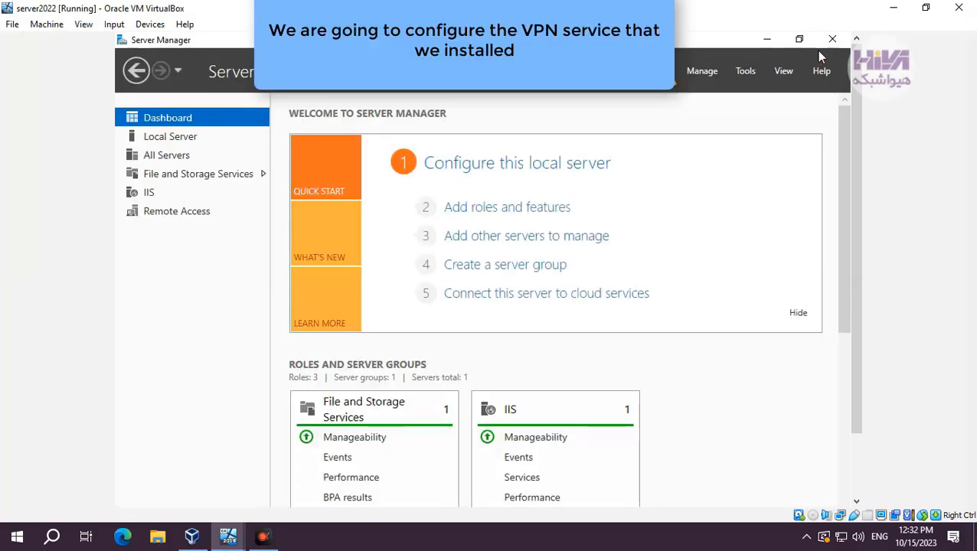
Open the Routing and Remote Access console on the VPN server
left_click(745, 72)
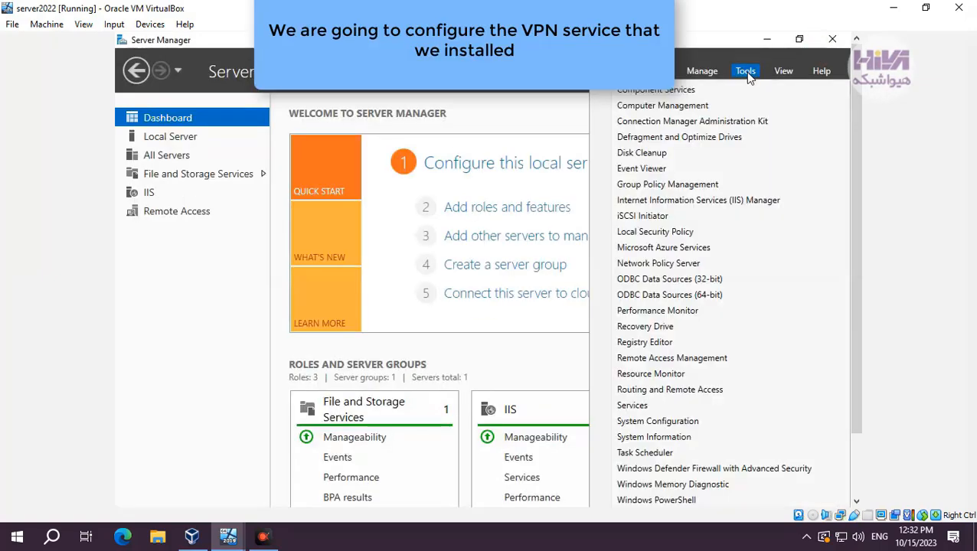
left_click(652, 391)
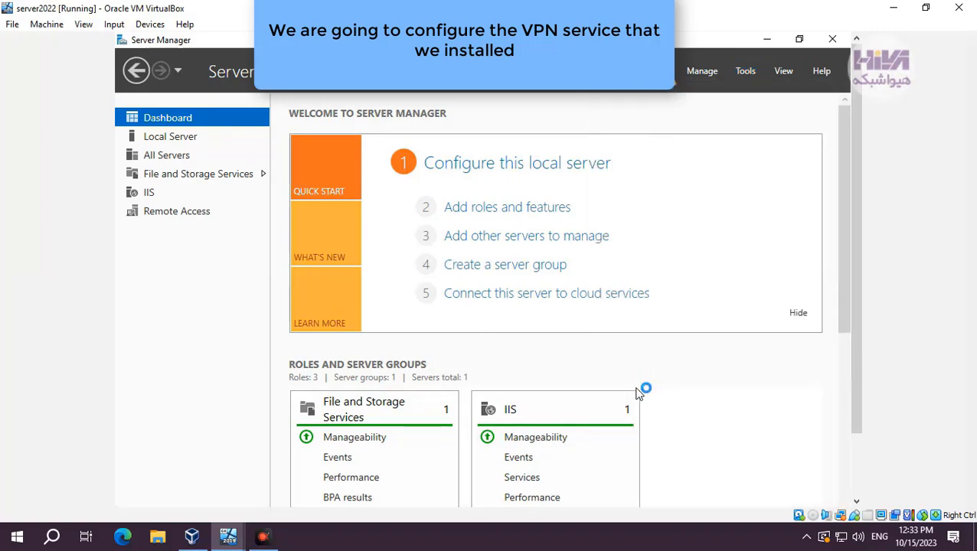
left_click(590, 76)
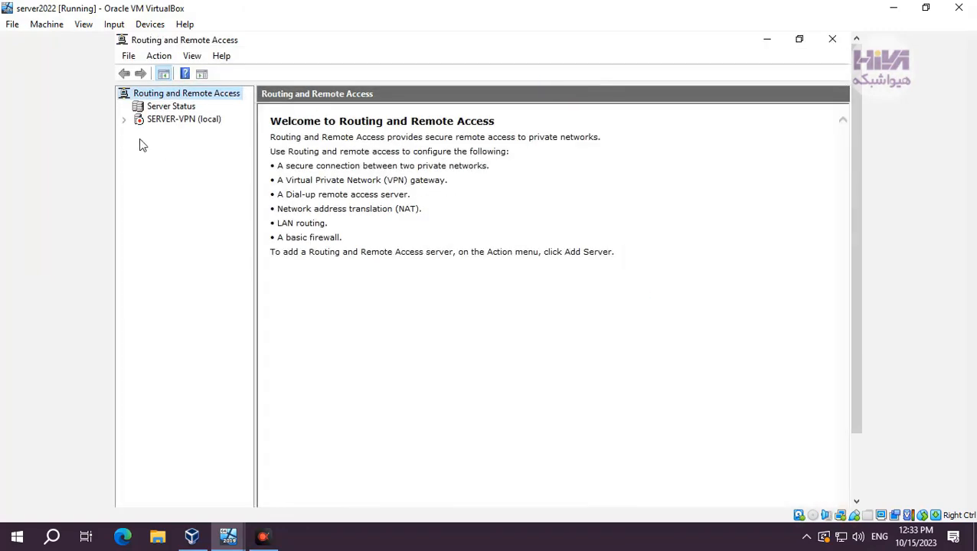
Configure and enable Routing and Remote Access on SERVER-VPN with a custom configuration for VPN access, and start the service
right_click(145, 123)
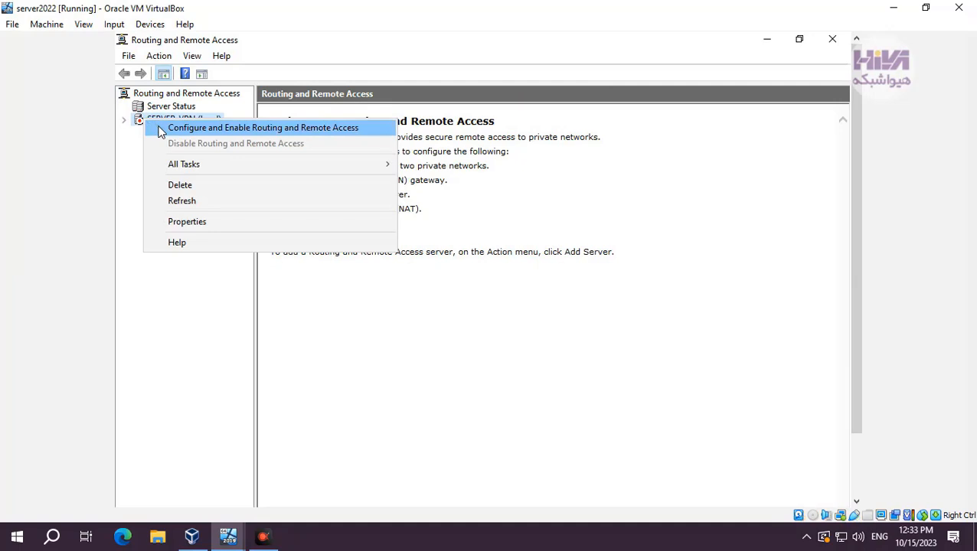
left_click(161, 130)
left_click(574, 430)
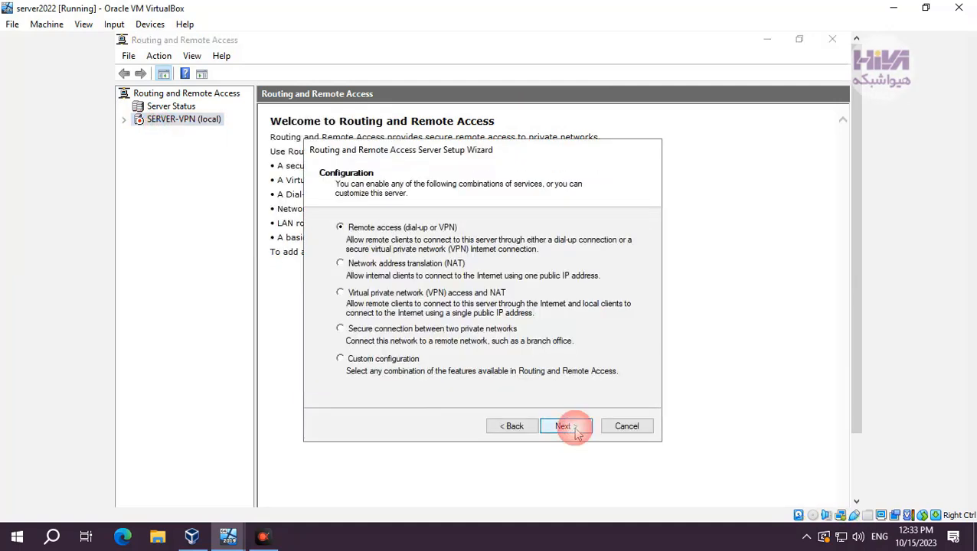
left_click(383, 359)
left_click(560, 426)
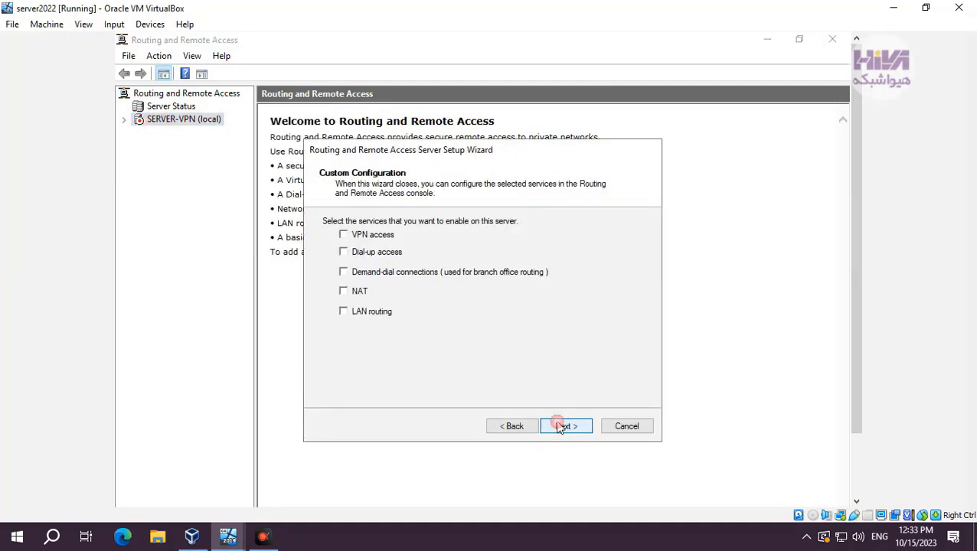
left_click(346, 238)
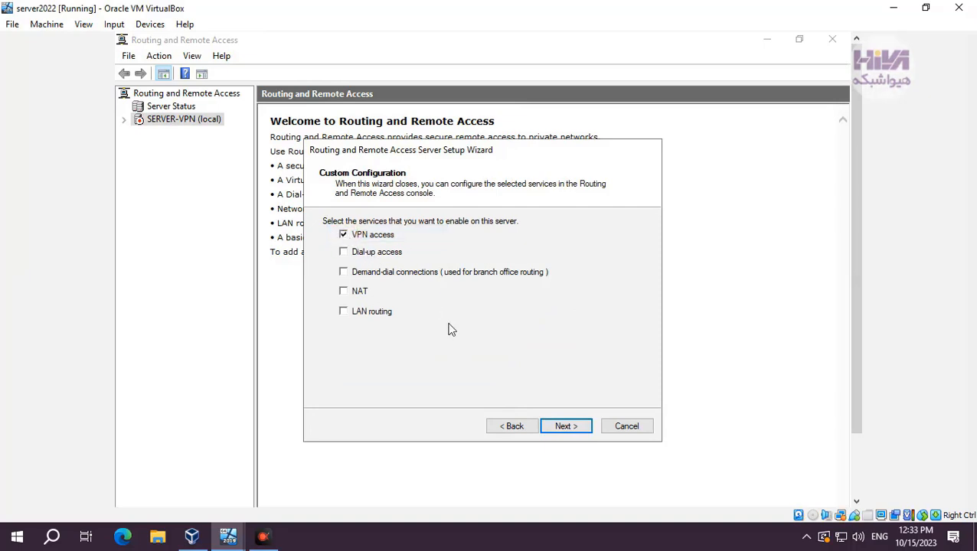
left_click(564, 430)
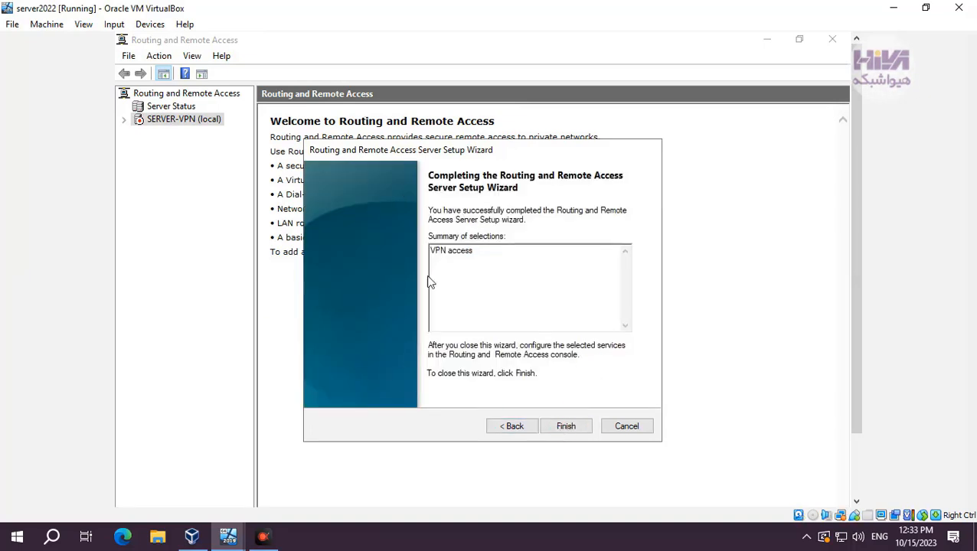
left_click(573, 426)
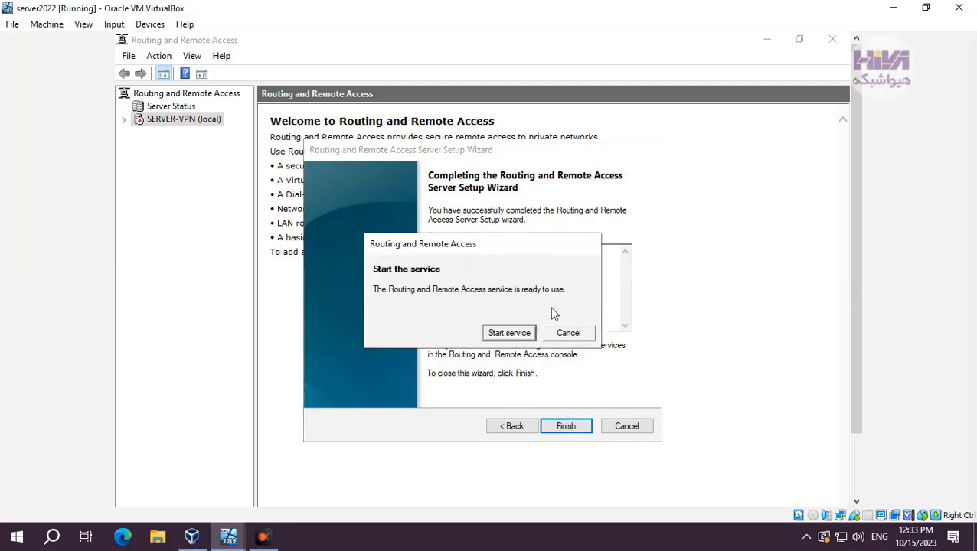
left_click(509, 333)
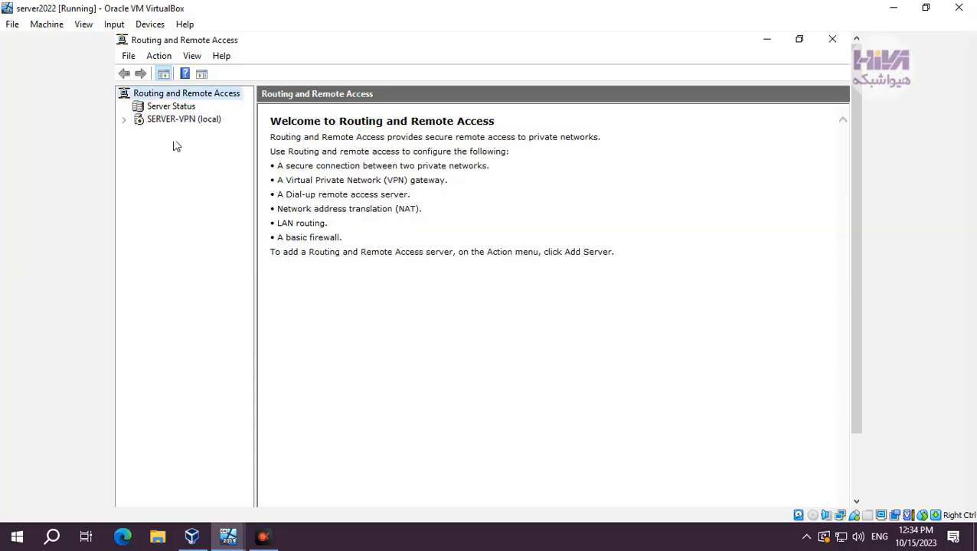
In the SERVER-VPN security properties, choose Windows Authentication as the authentication provider and review the allowed authentication methods
left_click(123, 119)
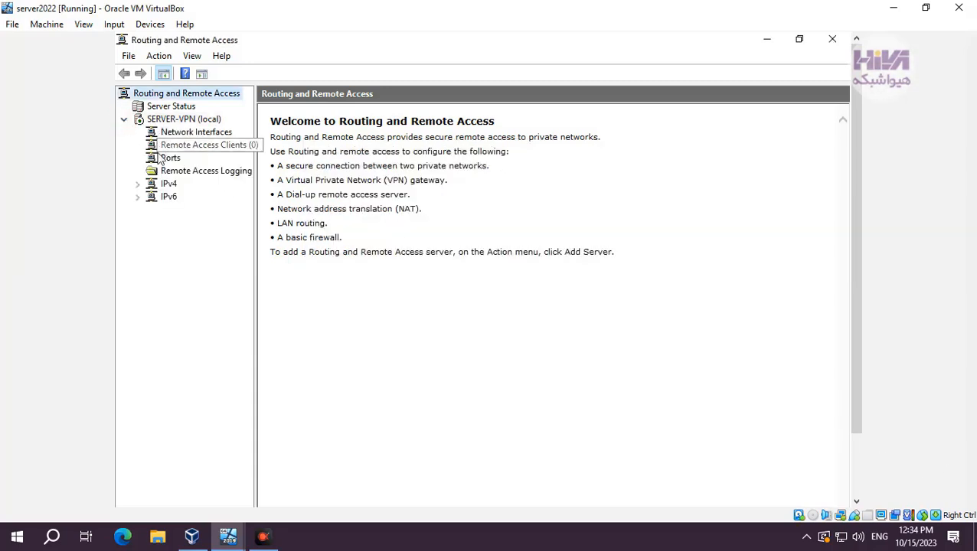
right_click(178, 121)
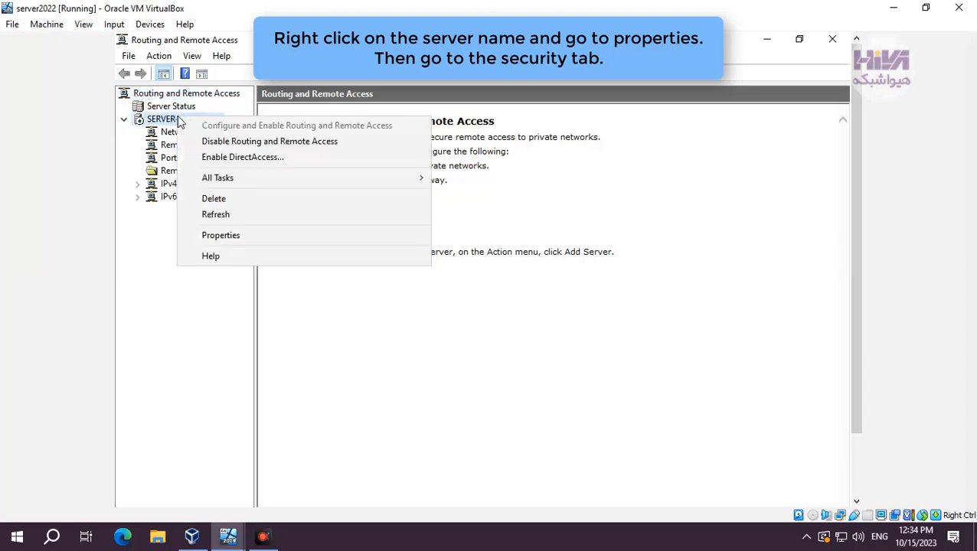
left_click(321, 239)
left_click(421, 107)
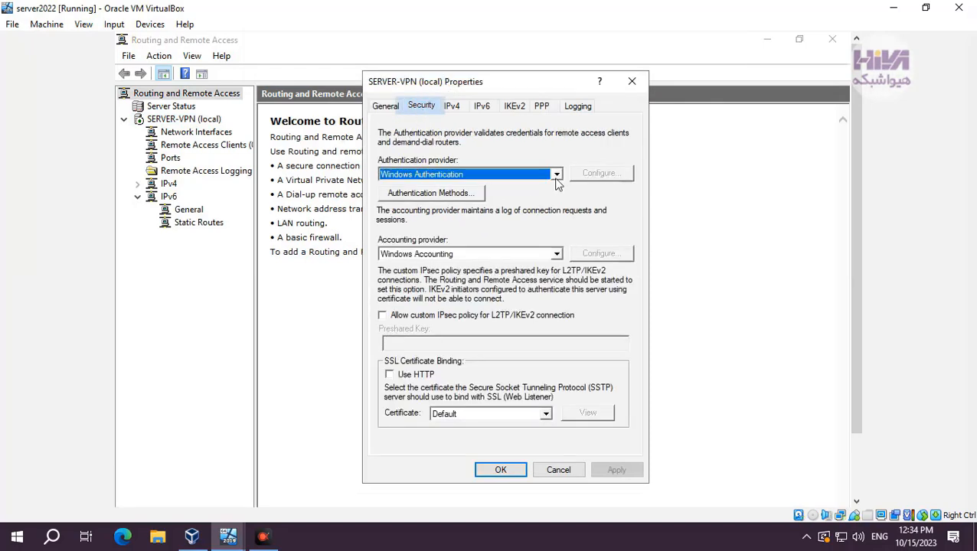
left_click(557, 175)
left_click(461, 198)
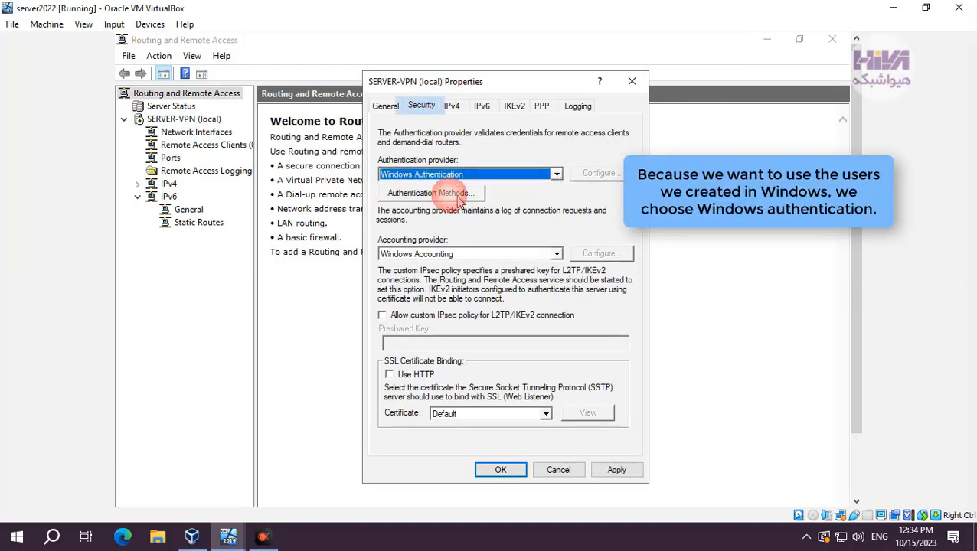
left_click(431, 193)
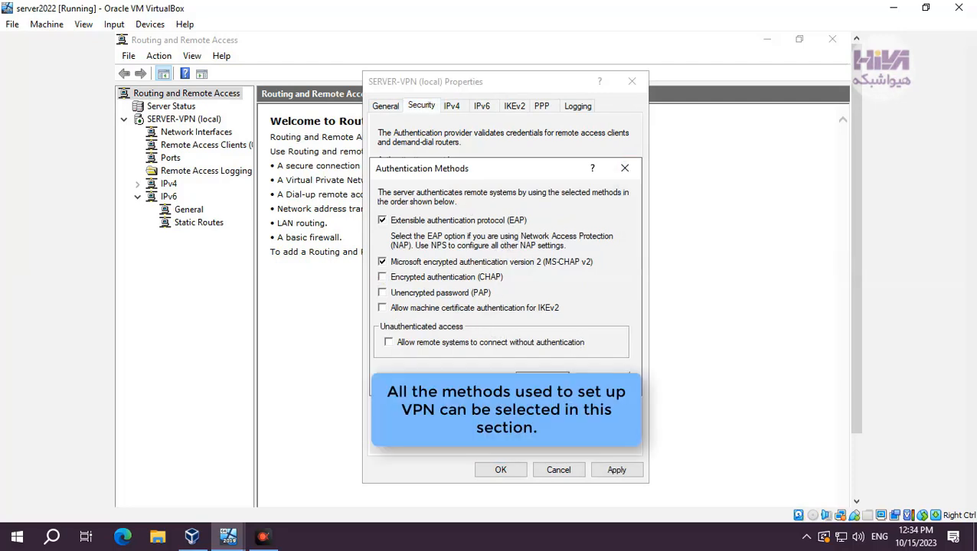
left_click(545, 372)
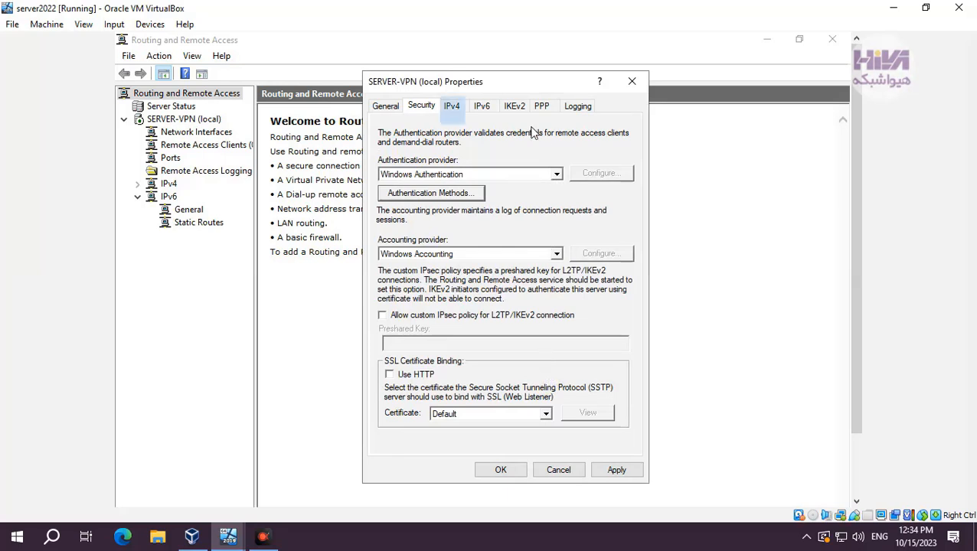
Assign SERVER-VPN's IPv4 addresses from a static pool ranging from 10.0.0.60 to 10.0.0.70 and save the server properties
left_click(452, 107)
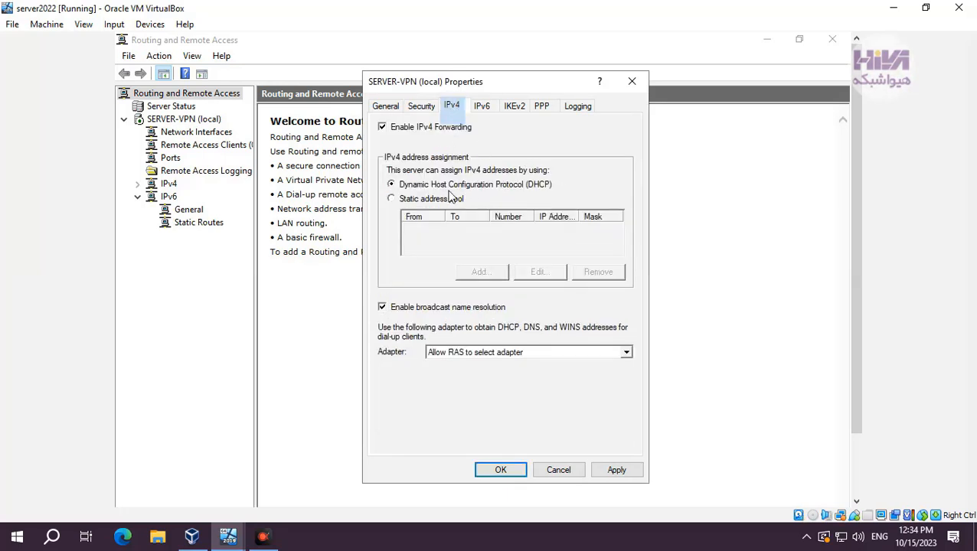
left_click(418, 201)
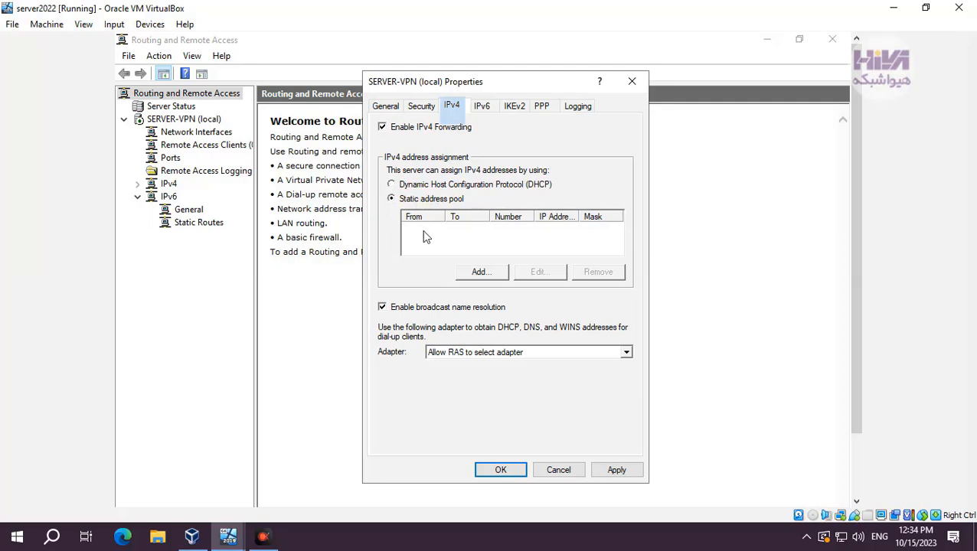
left_click(480, 272)
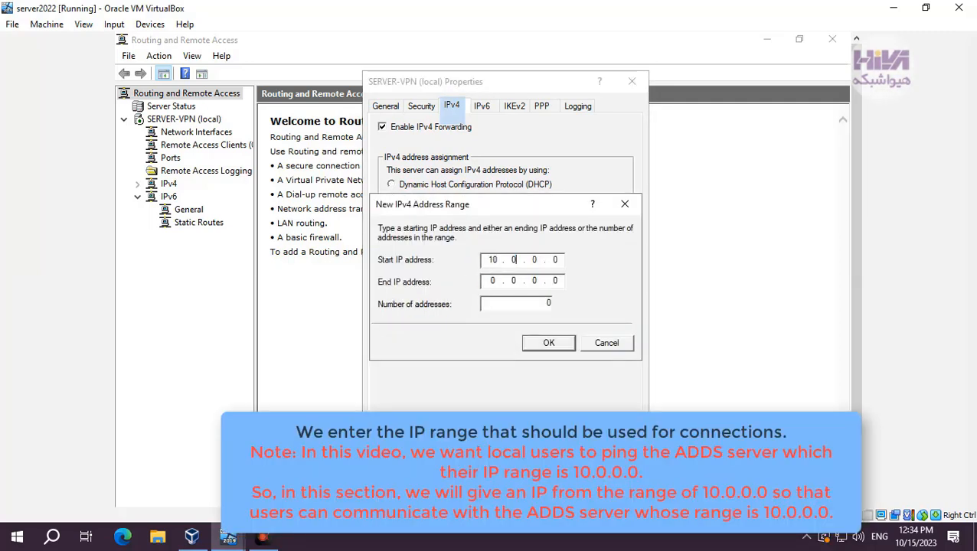
type("6")
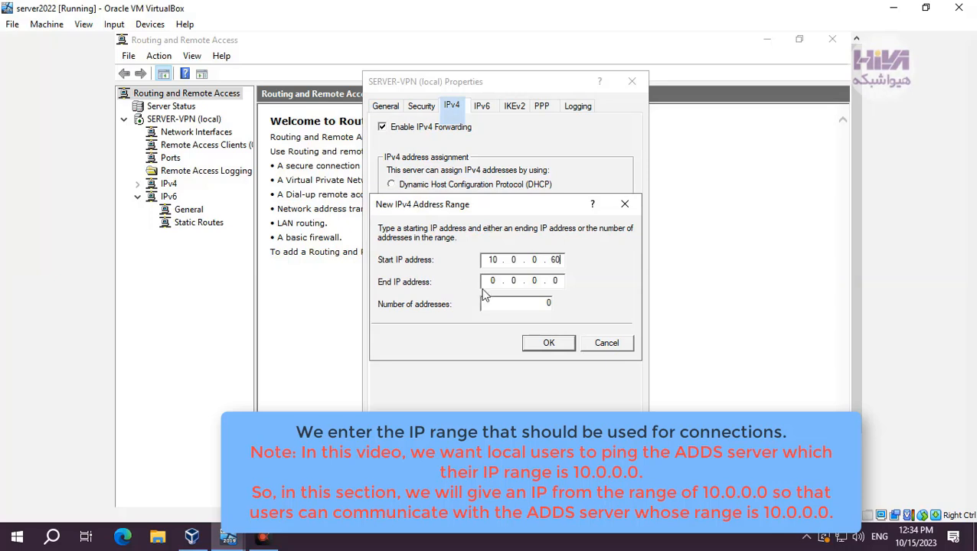
type("10.0.")
left_click(548, 344)
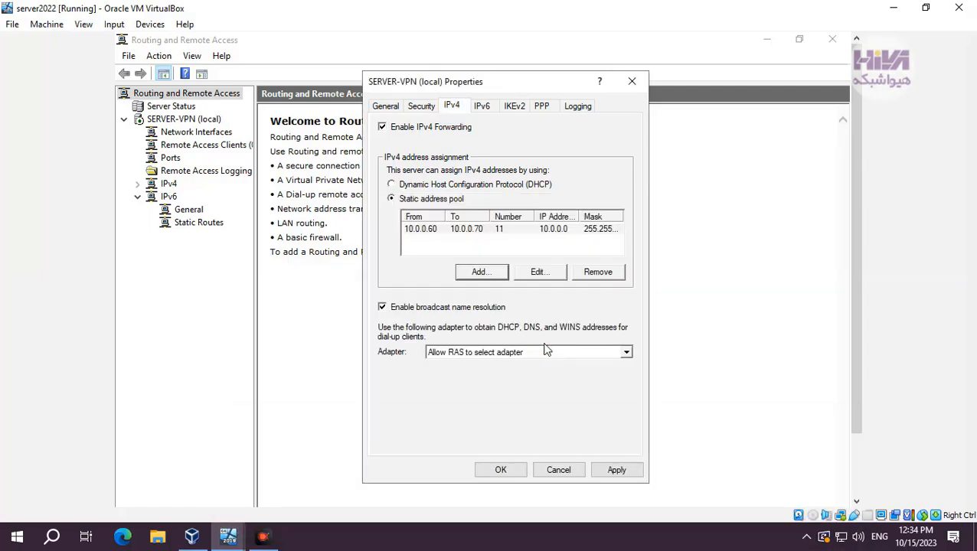
left_click(616, 470)
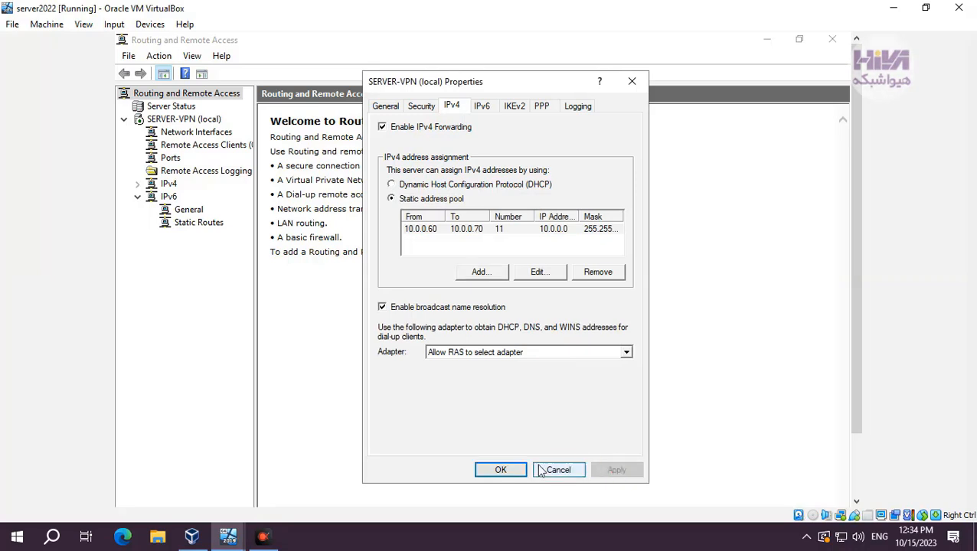
left_click(501, 471)
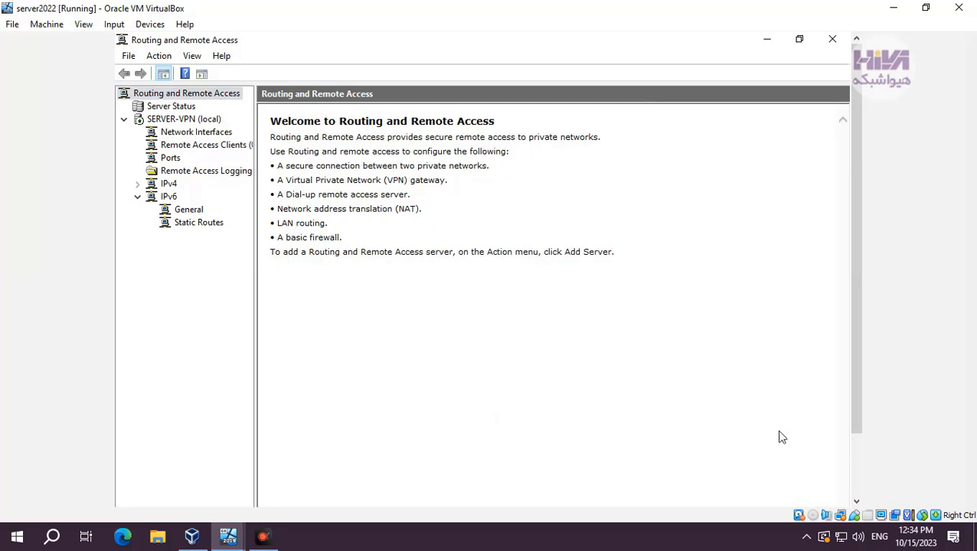
Switch to the cl10 virtual machine and sign in to the client by entering the account password
left_click(230, 535)
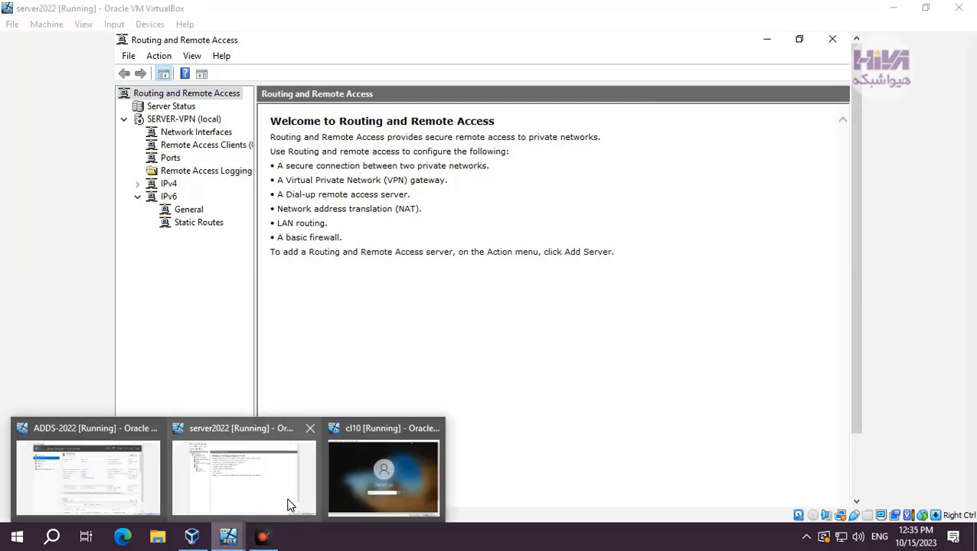
left_click(383, 474)
type("******")
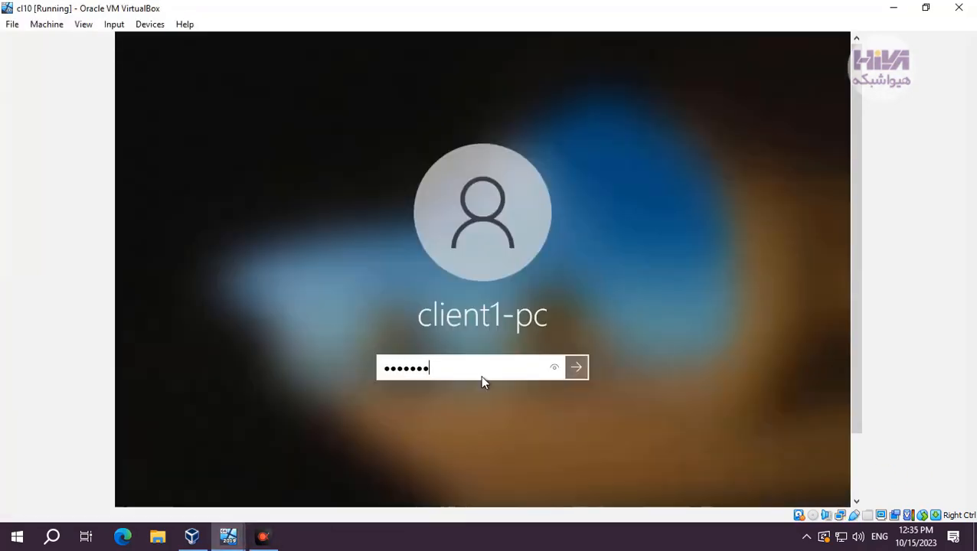
key("Return")
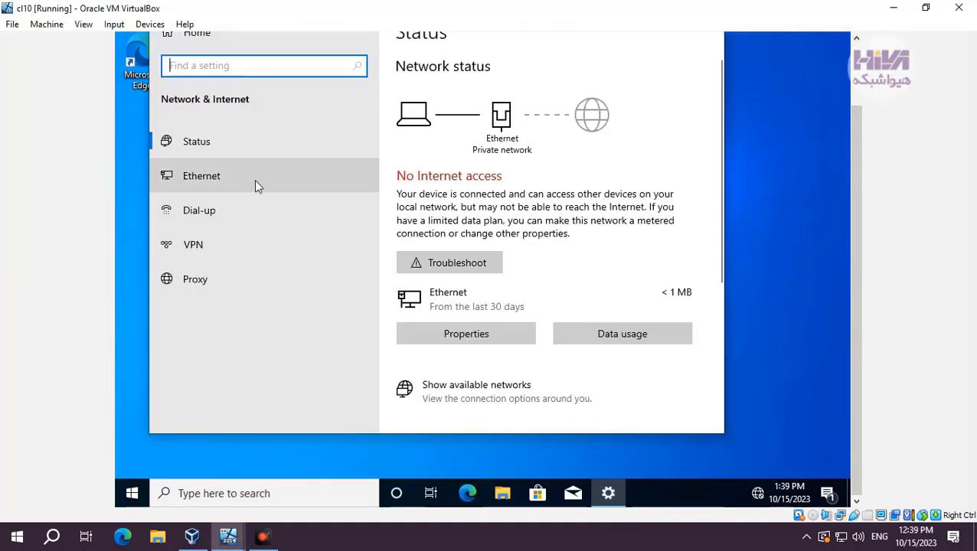
Check the TCP/IPv4 properties of the client's Ethernet connection, and close the network windows without changing anything
left_click(255, 182)
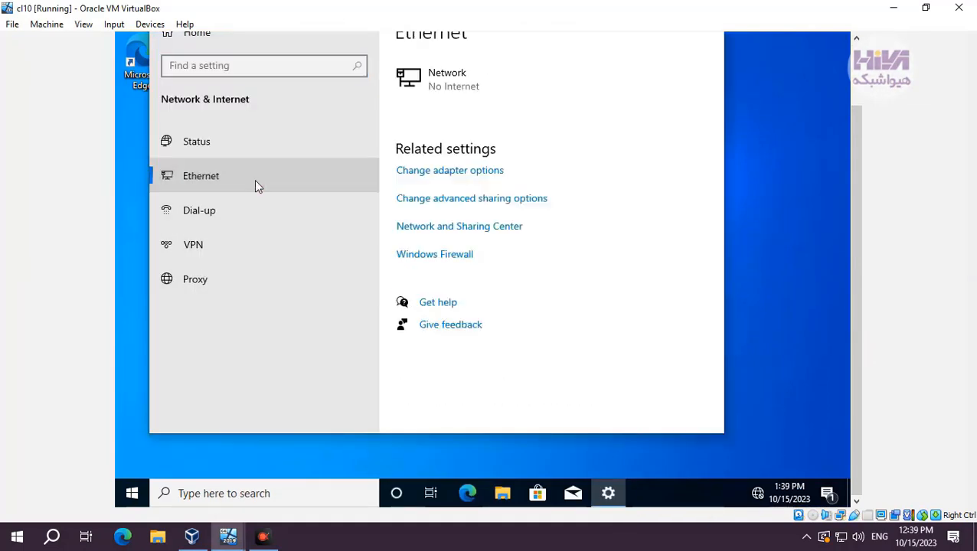
left_click(469, 229)
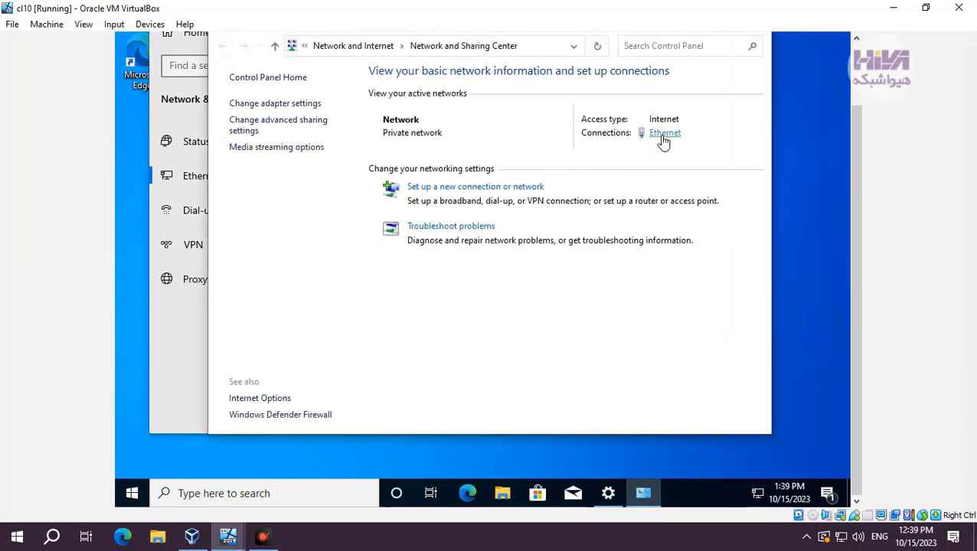
left_click(664, 135)
left_click(404, 344)
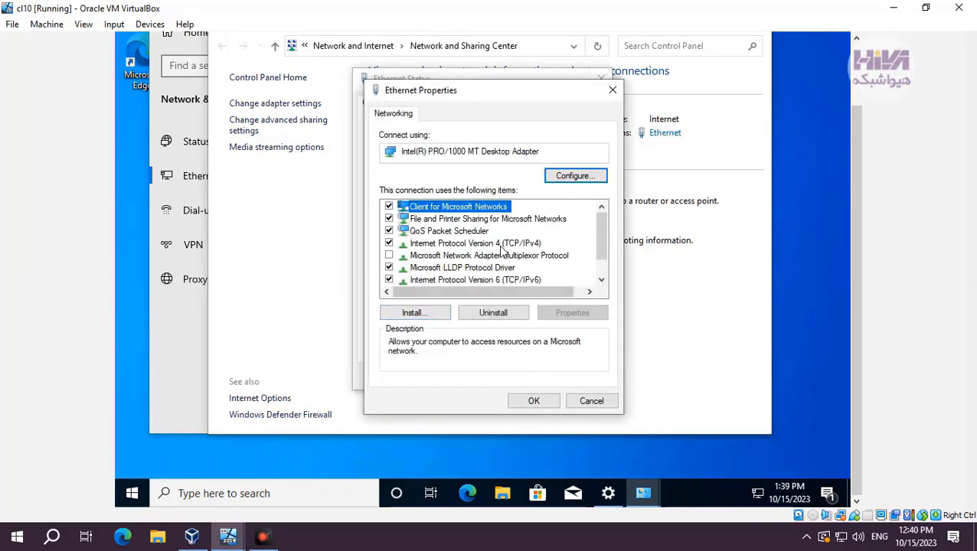
double_click(500, 245)
left_click(578, 445)
left_click(551, 399)
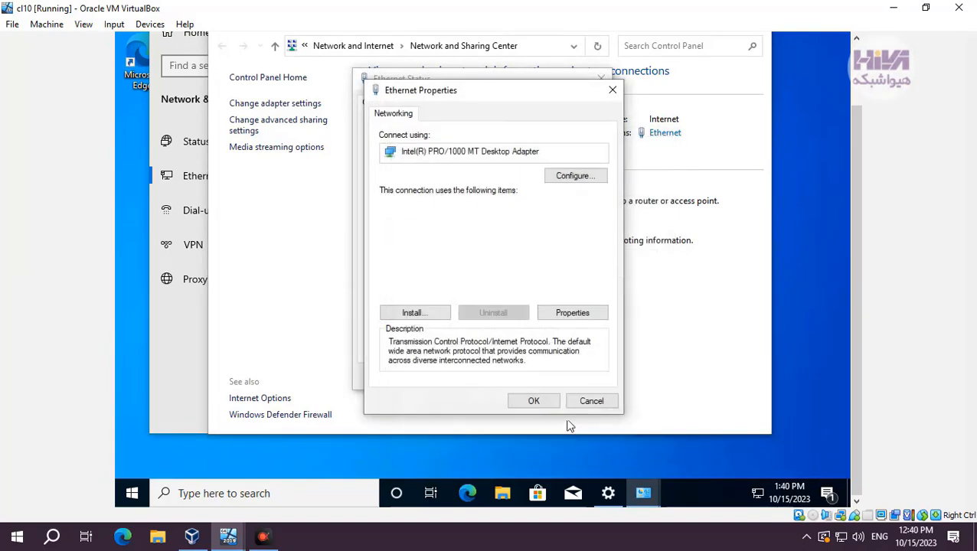
left_click(579, 376)
scroll(854, 98, "up", 2)
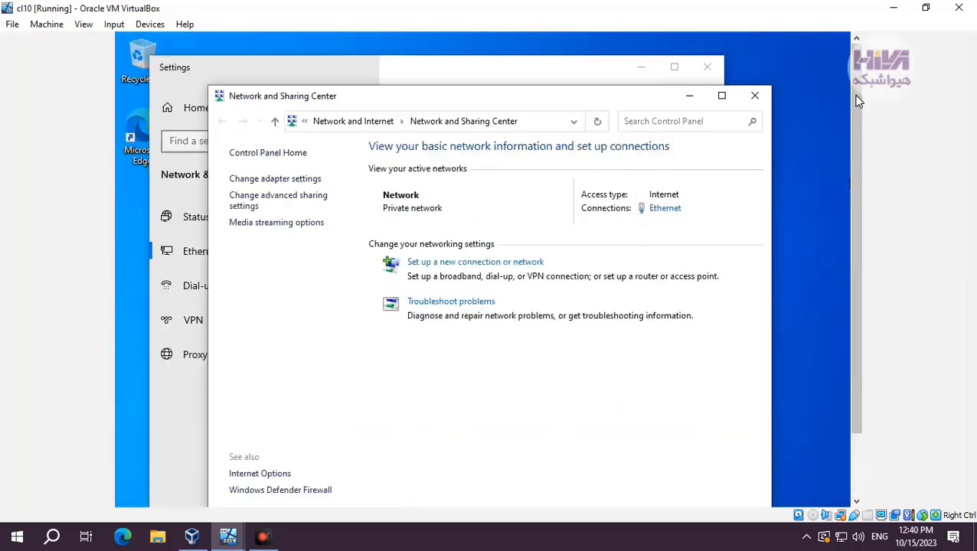
left_click(756, 96)
Open the Network and Sharing Center from the client's Ethernet settings
left_click(856, 452)
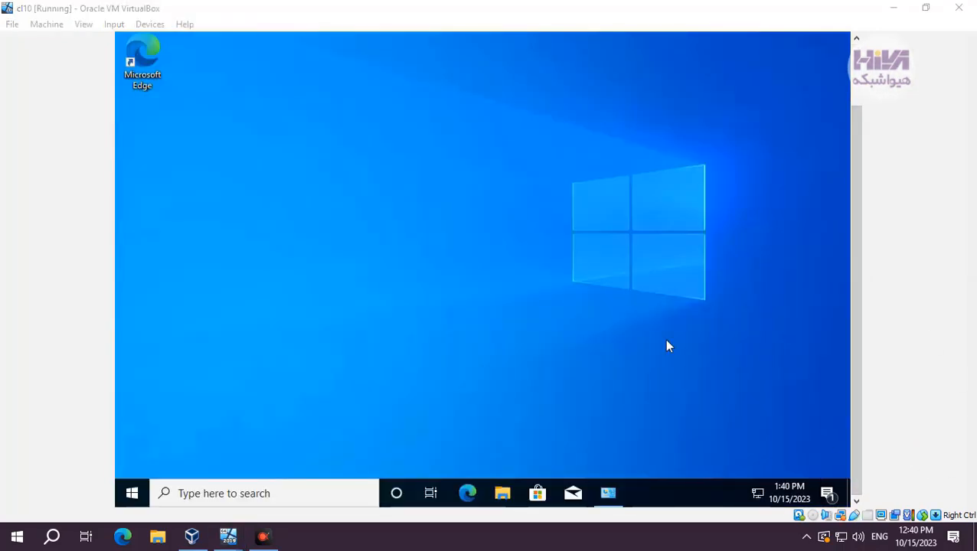
right_click(754, 482)
left_click(760, 473)
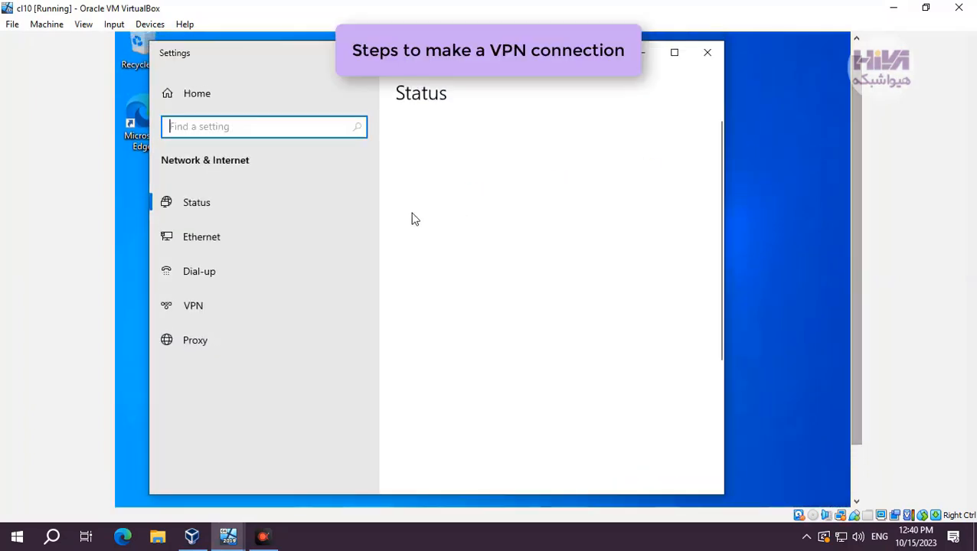
left_click(248, 236)
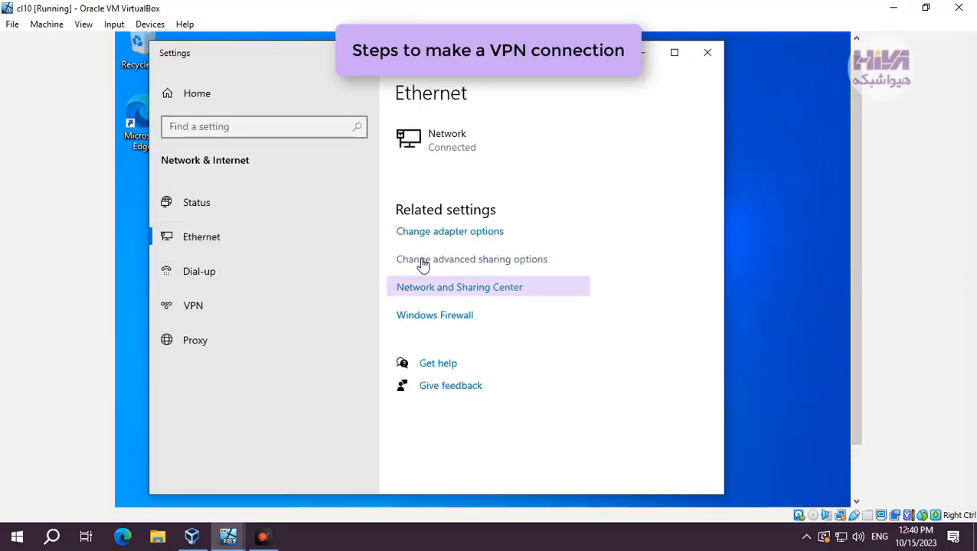
left_click(481, 289)
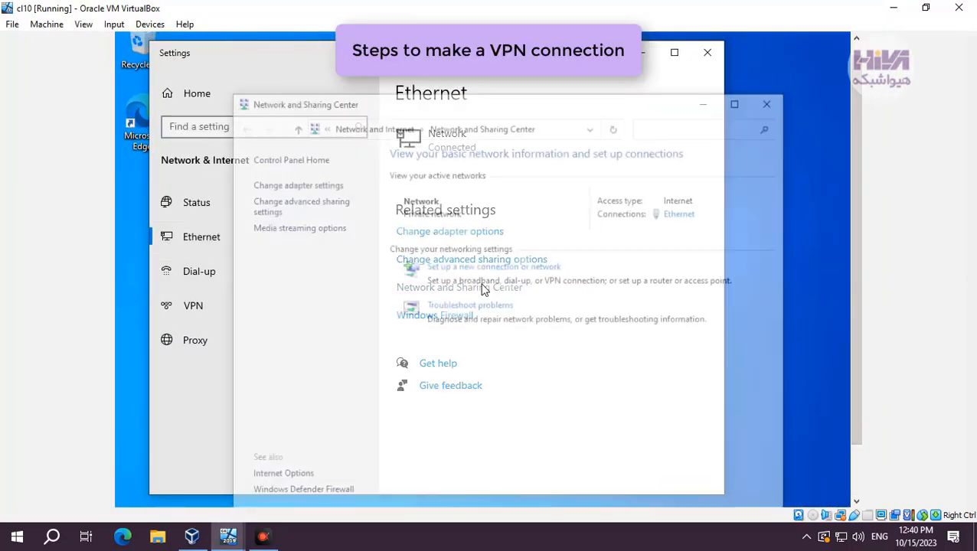
Start a new workplace connection that uses the existing Internet connection (VPN)
left_click(496, 266)
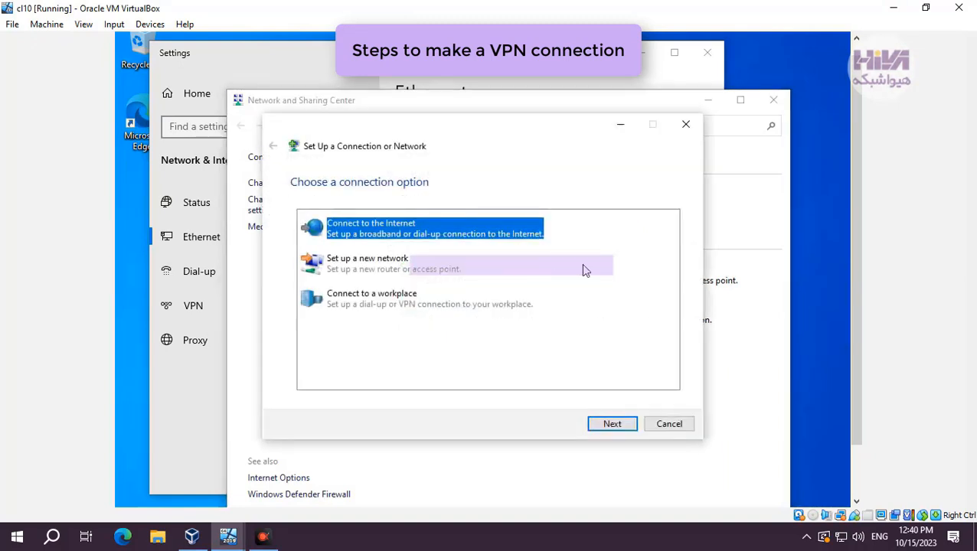
left_click(453, 304)
left_click(612, 424)
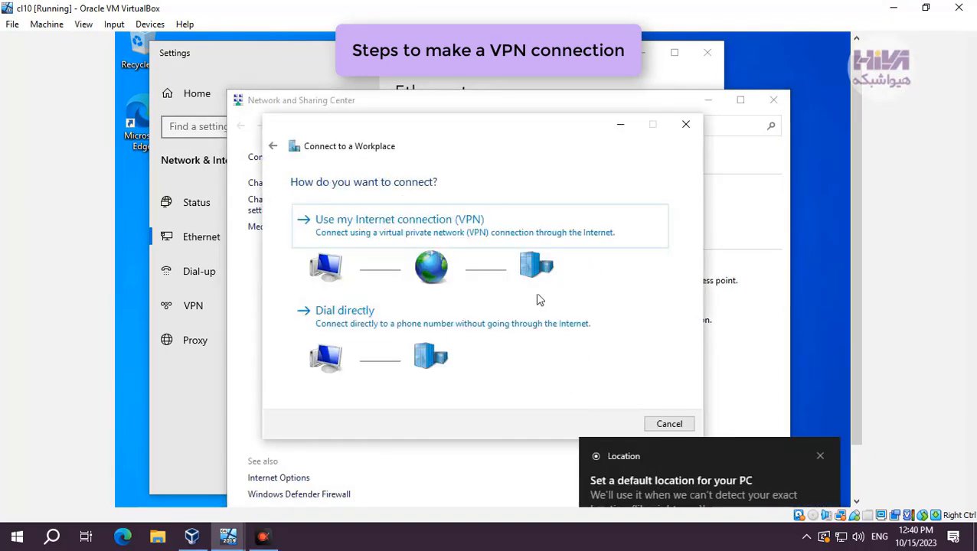
left_click(473, 229)
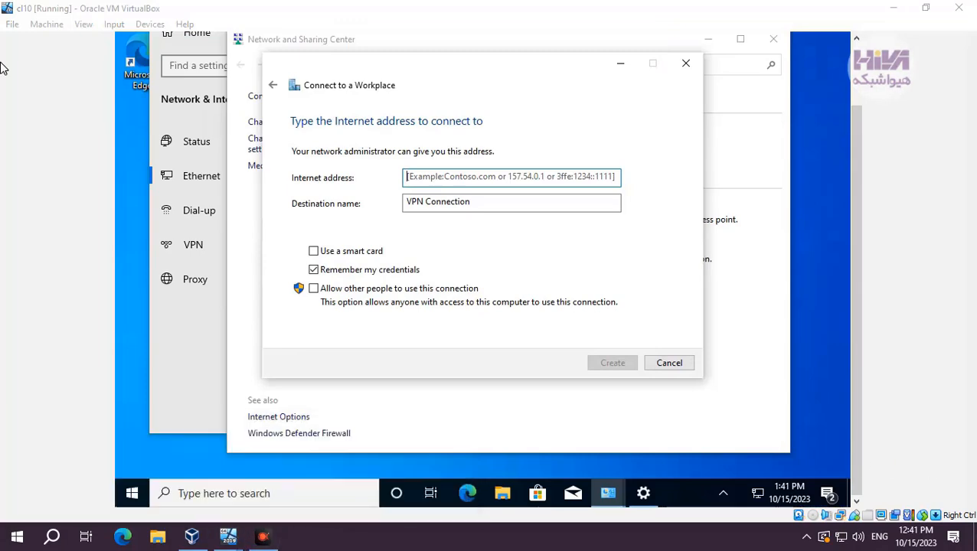
Switch to the server2022 virtual machine and run ipconfig in a Command Prompt to look up the IPv4 address of Ethernet 2
mouse_move(229, 538)
left_click(256, 489)
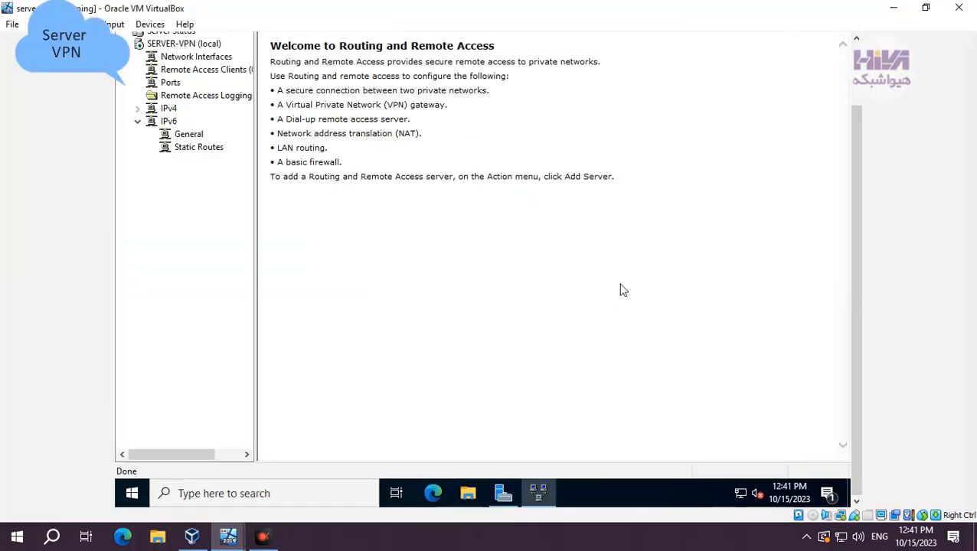
left_click(283, 489)
type("cmd")
key("Return")
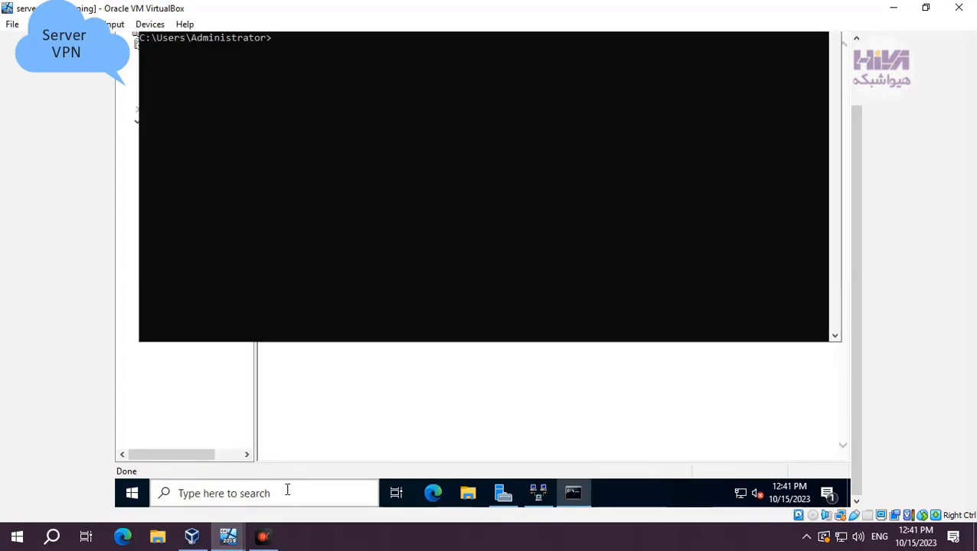
left_click_drag(856, 288, 858, 255)
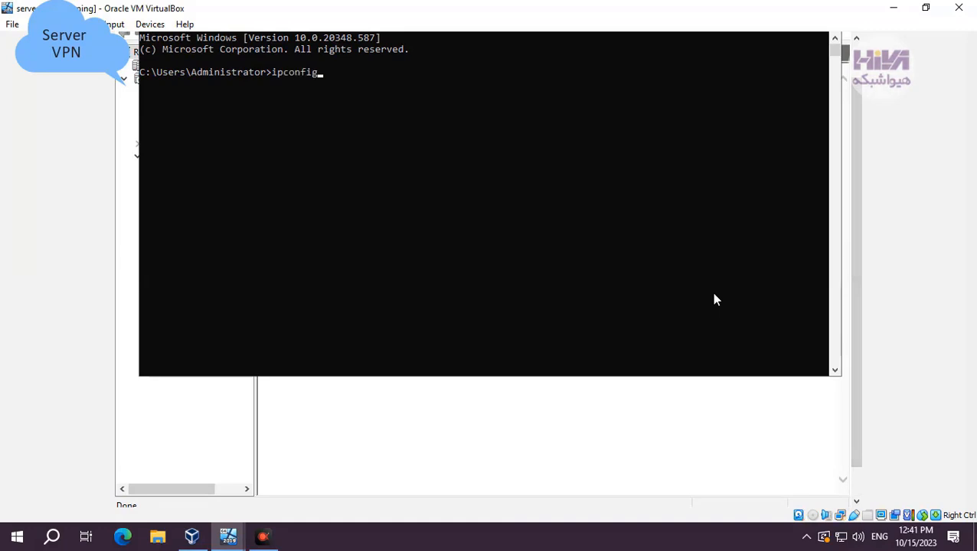
type("ipconfig")
key("Return")
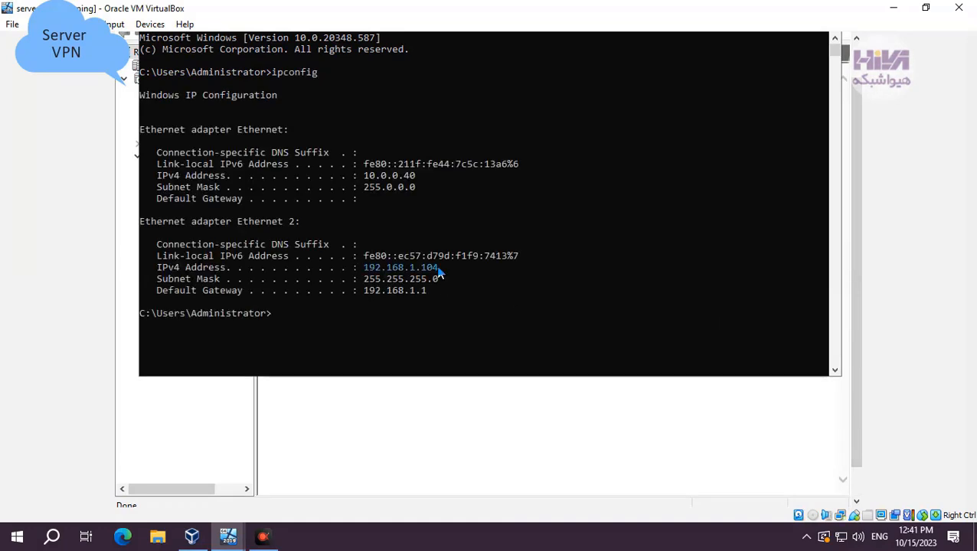
left_click_drag(439, 273, 361, 273)
right_click(493, 293)
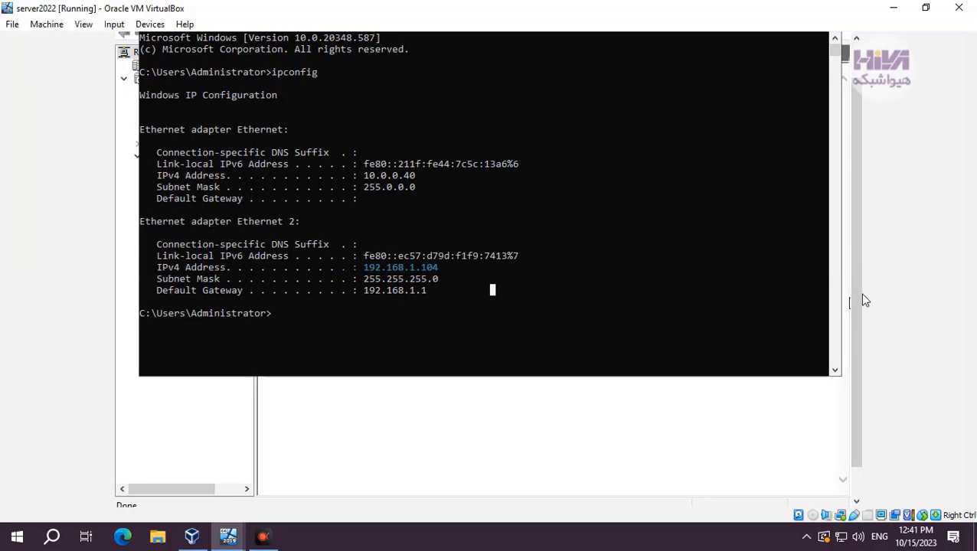
left_click_drag(861, 298, 863, 334)
Return to the cl10 virtual machine and create the VPN connection with Internet address 192.168.1.104 and destination name new-vpn
mouse_move(227, 542)
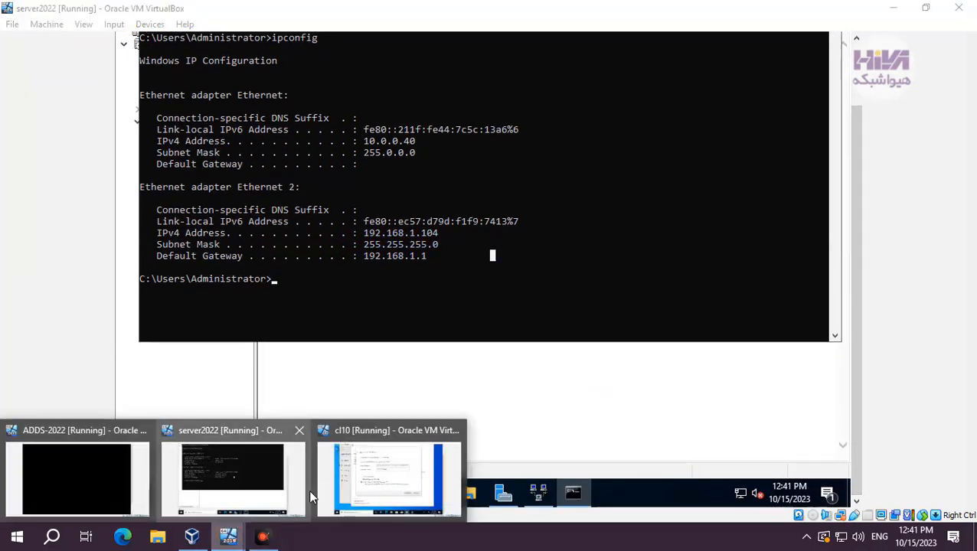
left_click(392, 476)
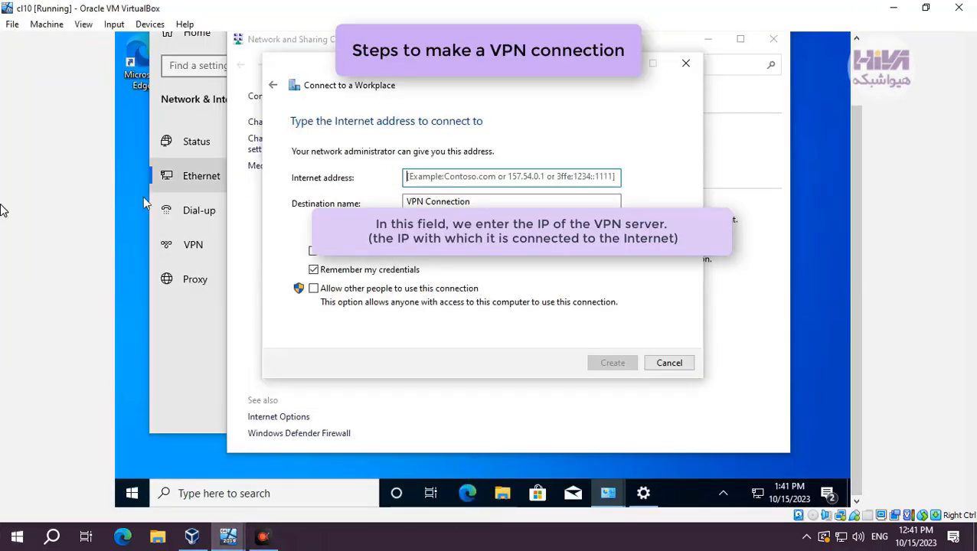
type("192.168.1.104")
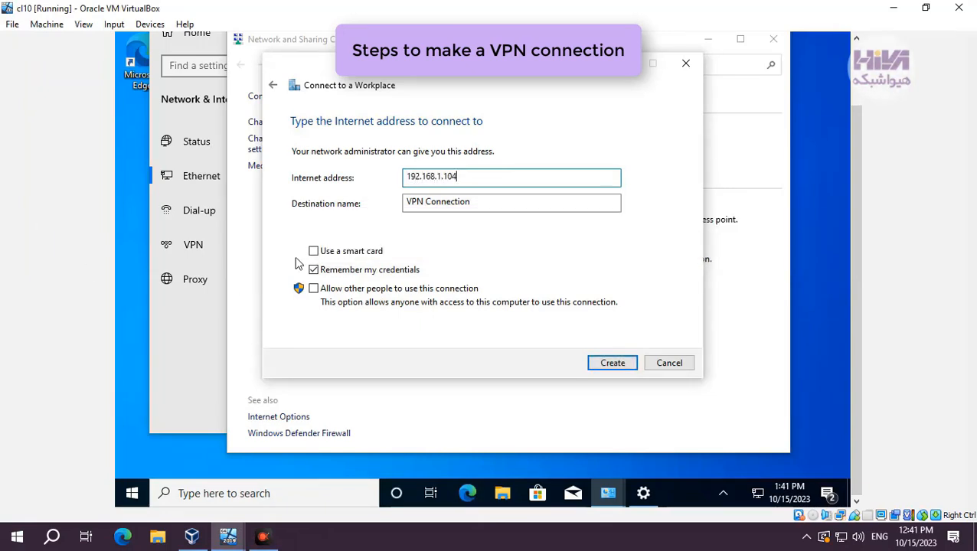
left_click_drag(477, 203, 371, 203)
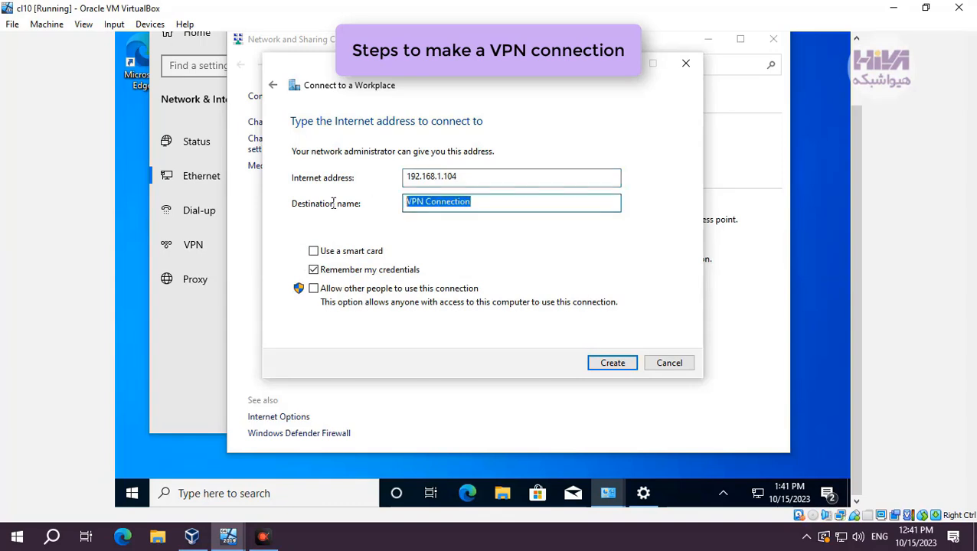
type("new-vpn")
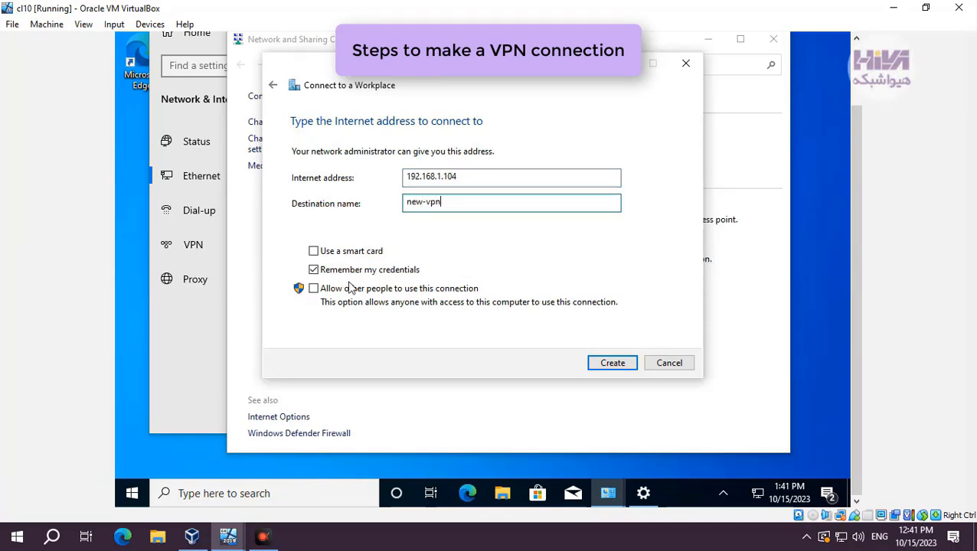
left_click(624, 365)
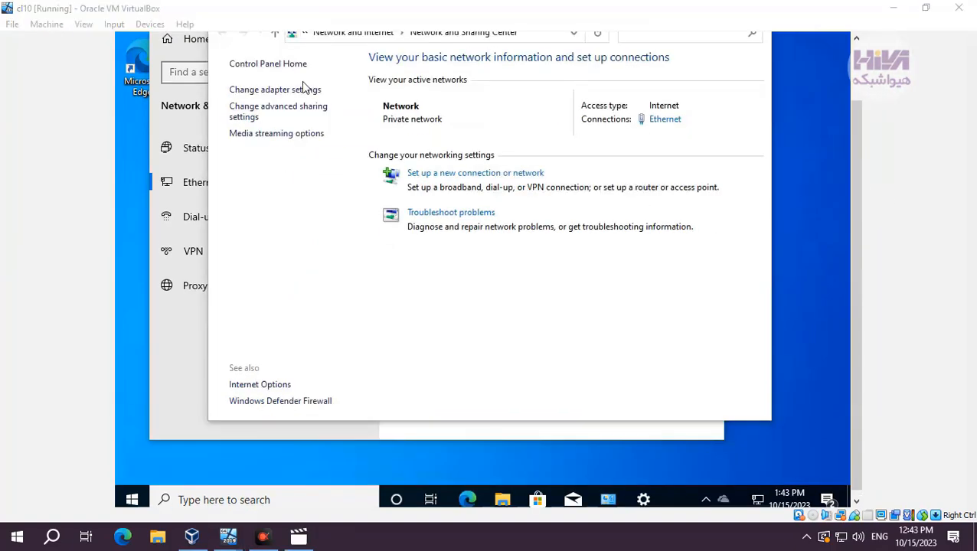
Find new-vpn among the client's network adapters and start connecting it
left_click(297, 90)
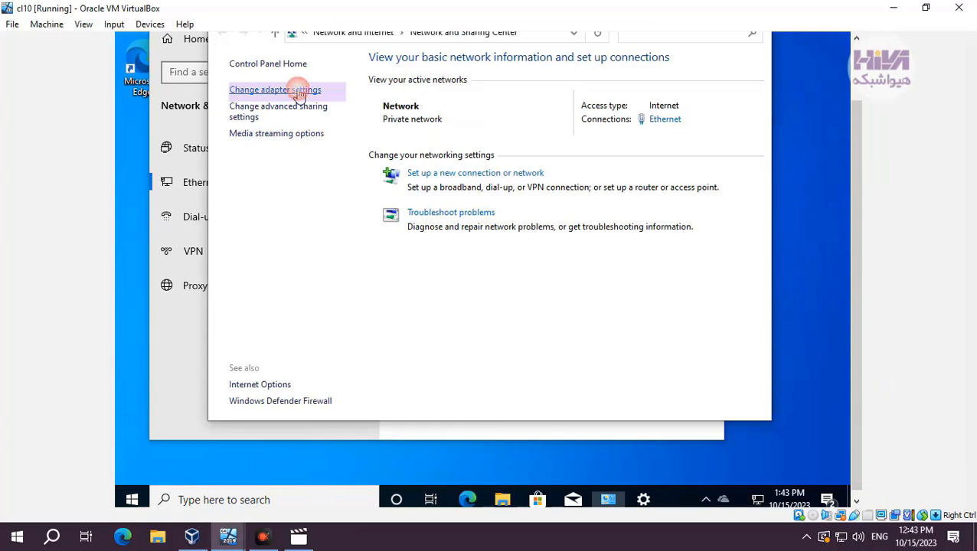
left_click(456, 101)
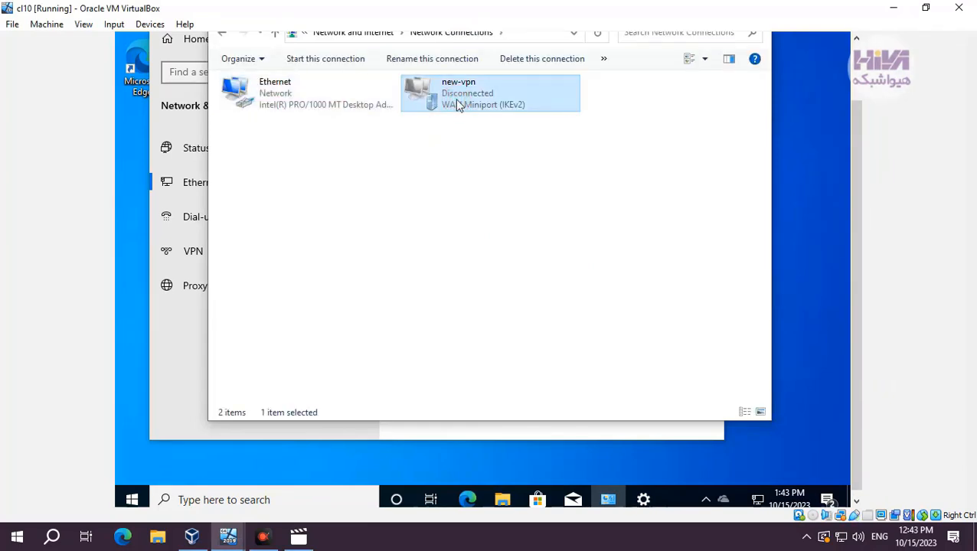
right_click(455, 99)
left_click(419, 131)
double_click(451, 96)
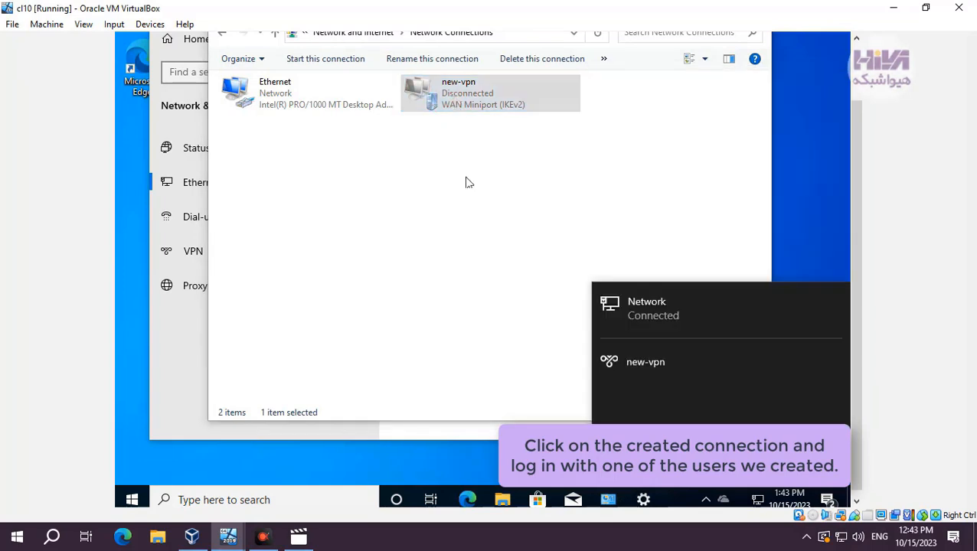
left_click(662, 370)
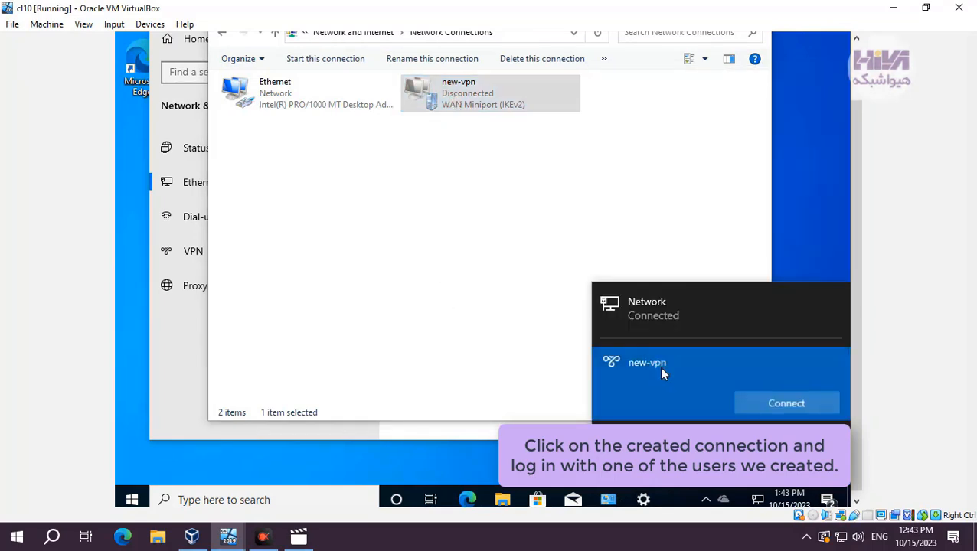
left_click(750, 402)
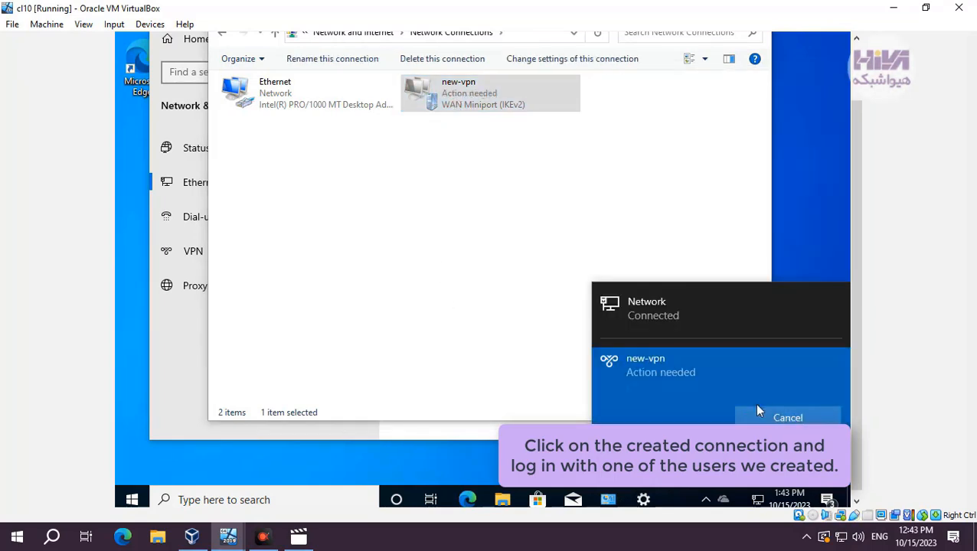
Sign in to the new-vpn connection as hiva1 by entering the account password
type("hiva1")
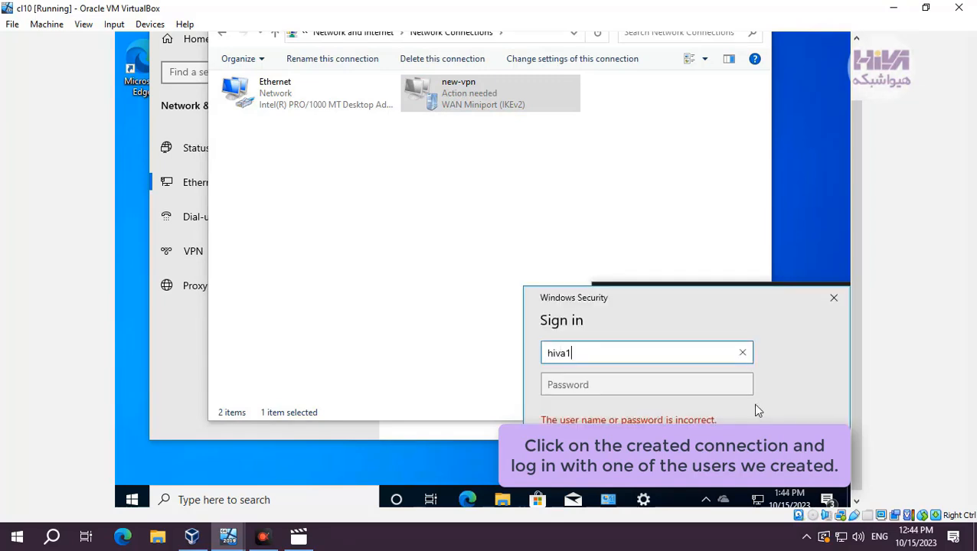
left_click(655, 388)
type("********")
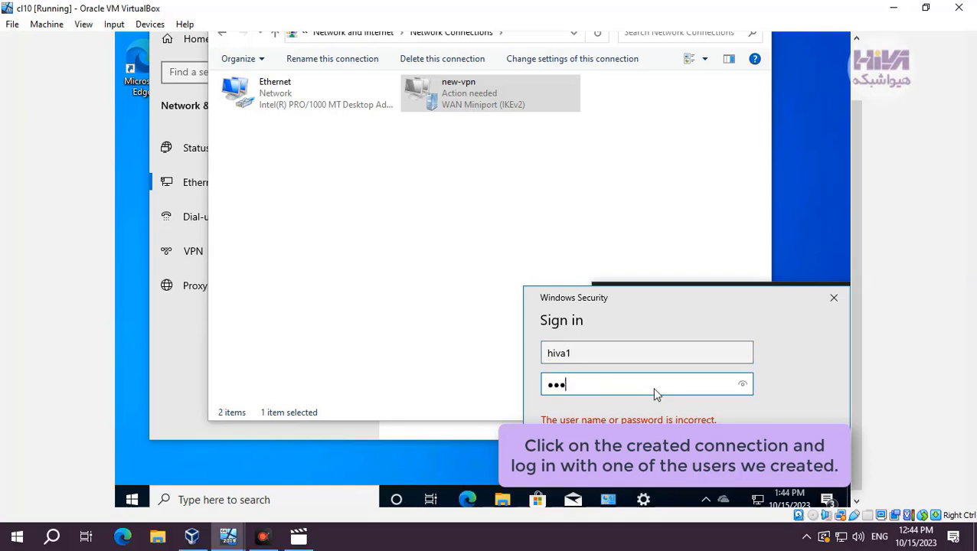
key("Return")
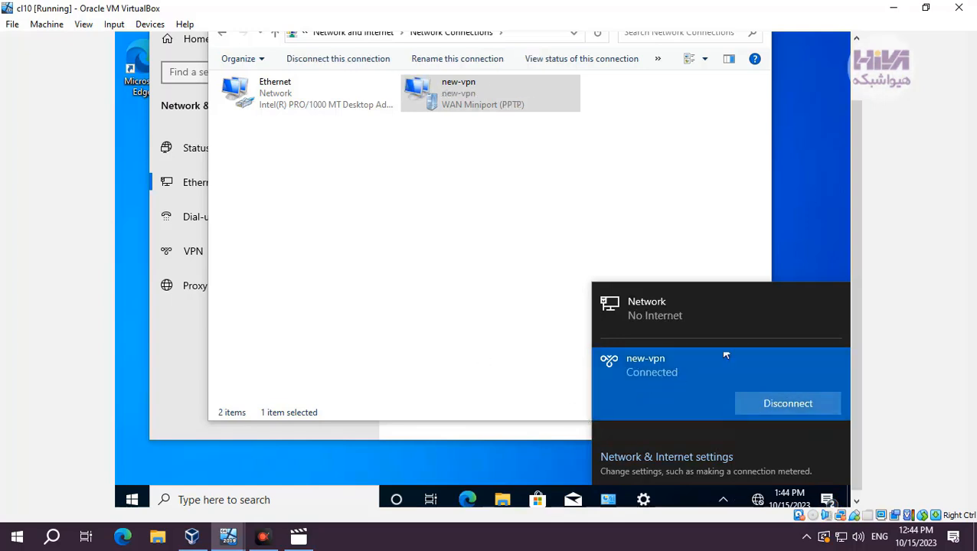
Run ipconfig in a Command Prompt on the client and check the IPv4 address assigned to the new-vpn adapter
left_click(251, 501)
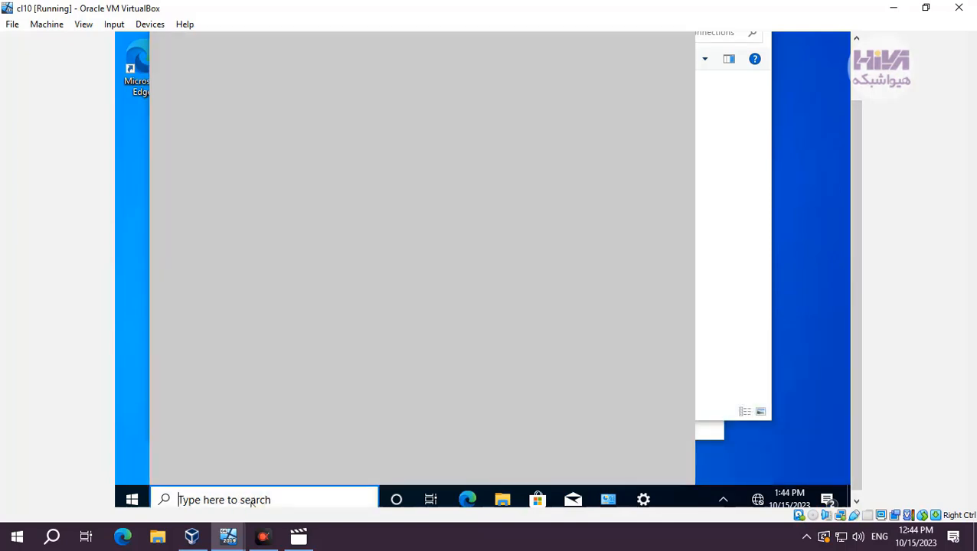
type("cmd")
key("Return")
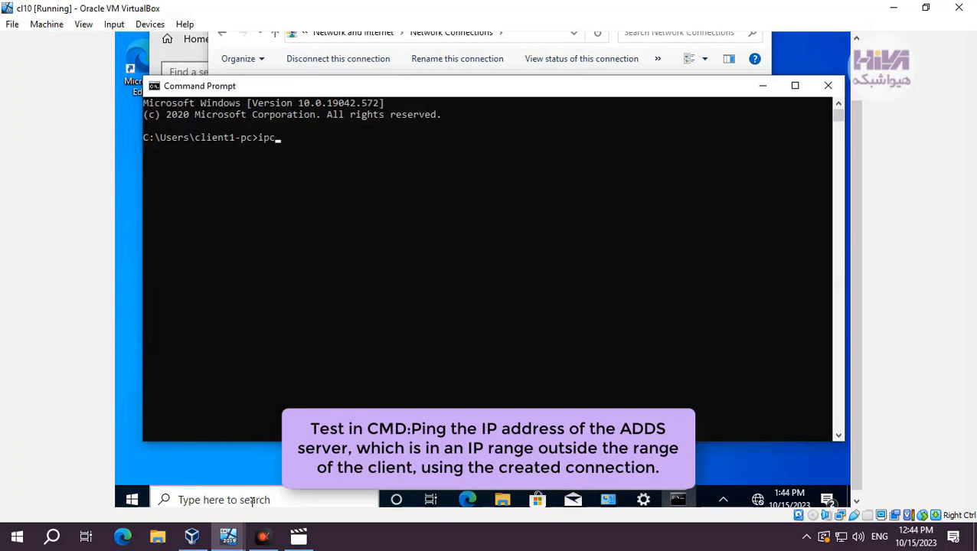
type("ipconfig")
key("Return")
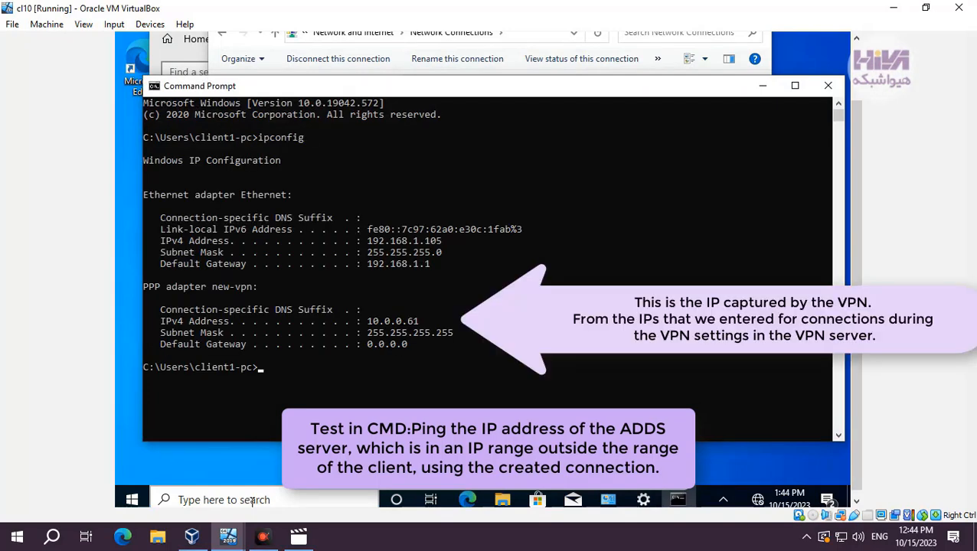
left_click_drag(427, 324, 366, 323)
left_click(346, 367)
Ping the ADDS server at 10.0.0.50 from the client to test the VPN connection
type("ping 10.")
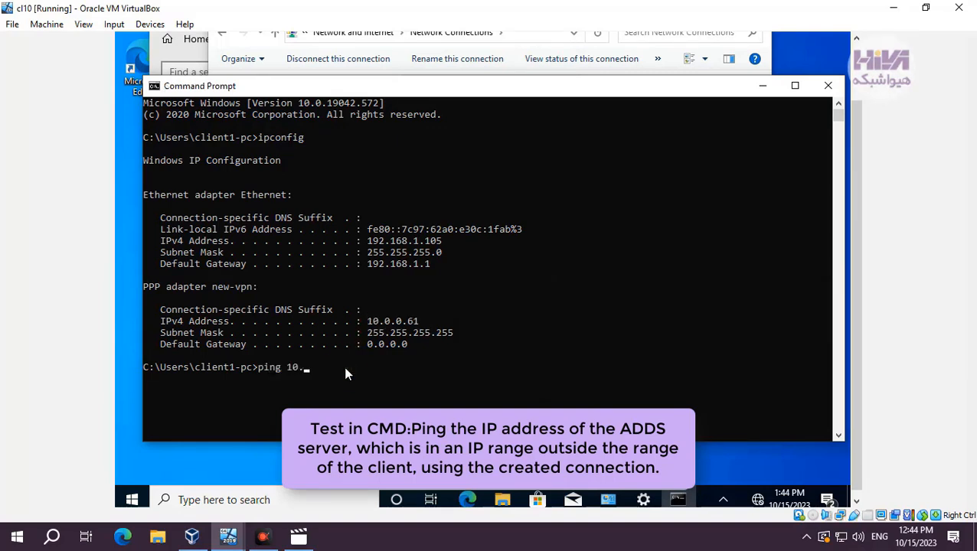
type("0.0.50")
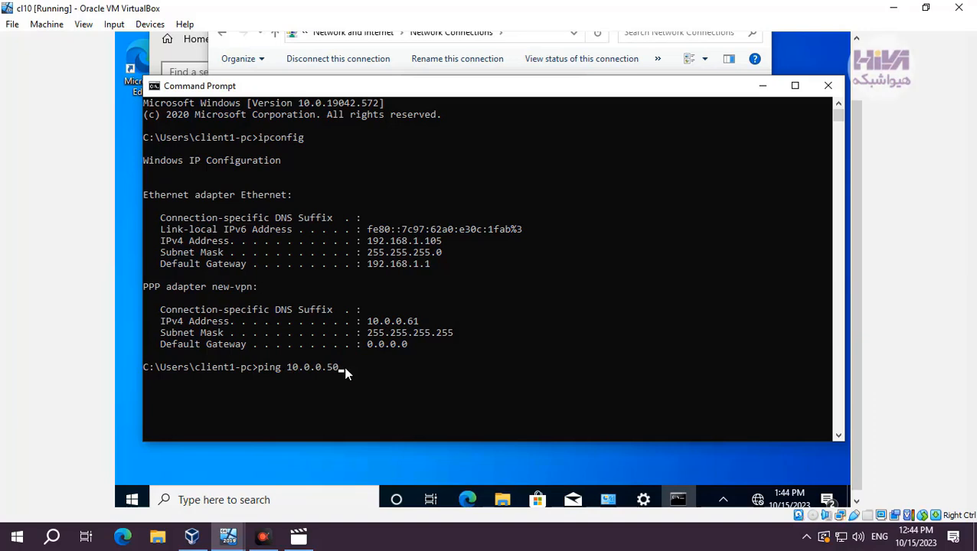
key("Return")
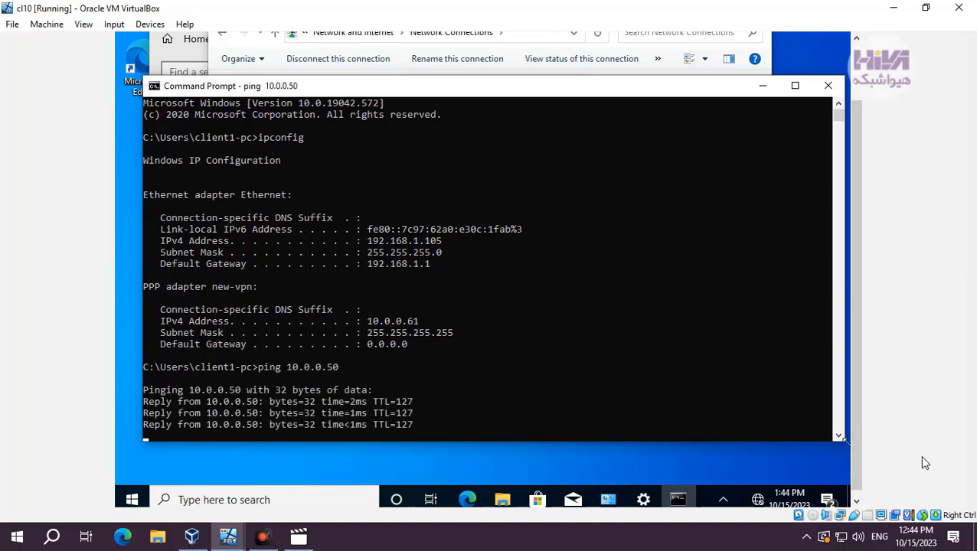
left_click(635, 335)
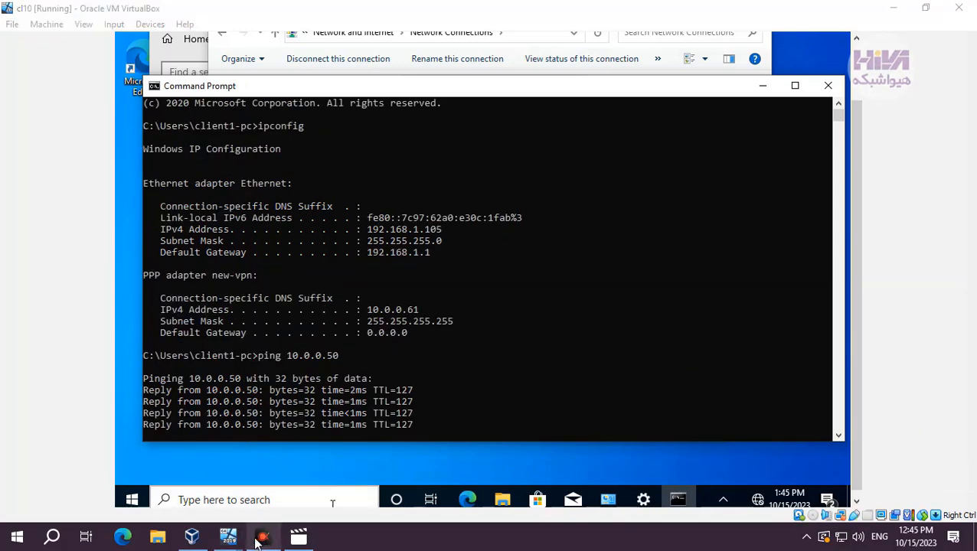
Switch to the server2022 virtual machine, close its Command Prompt and show SERVER-VPN's Remote Access Clients list
mouse_move(228, 538)
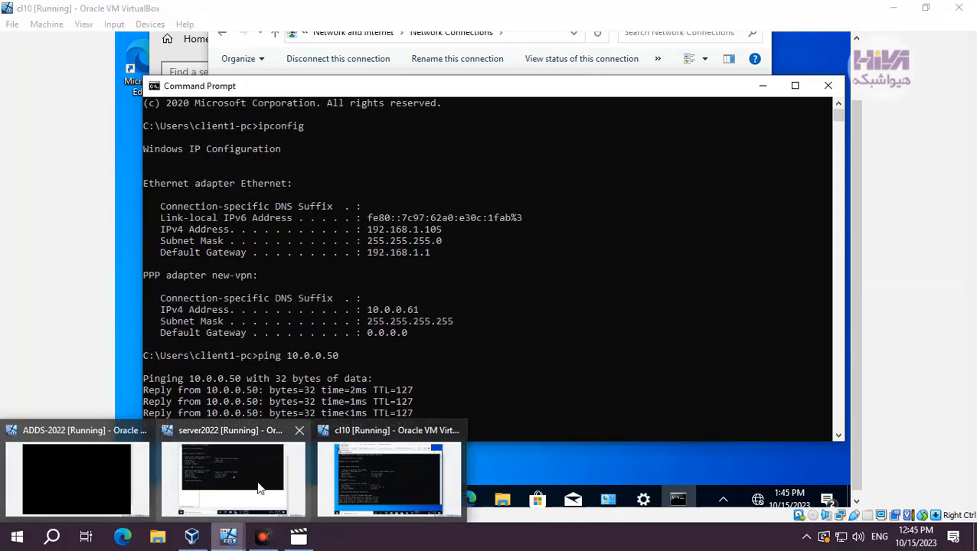
left_click(255, 489)
left_click(824, 60)
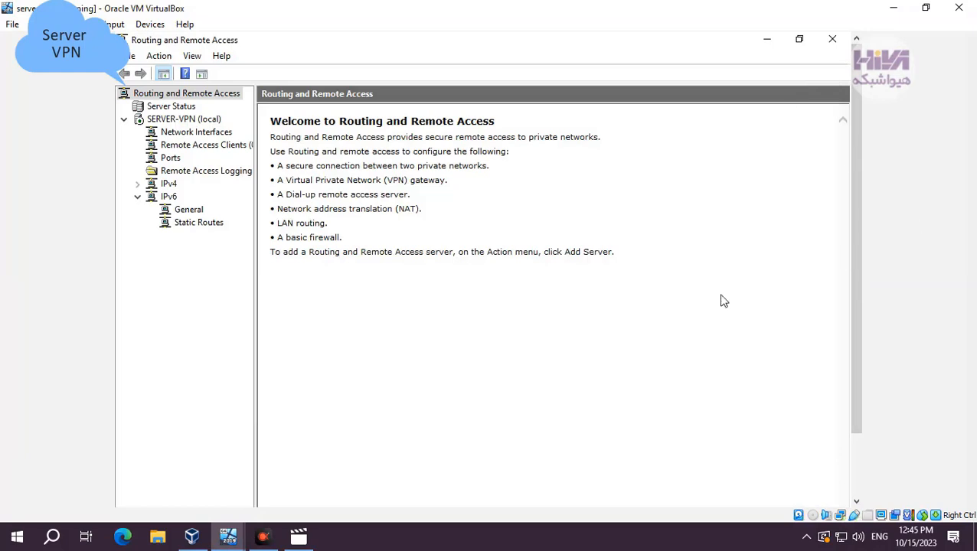
left_click_drag(255, 142, 366, 142)
left_click(216, 145)
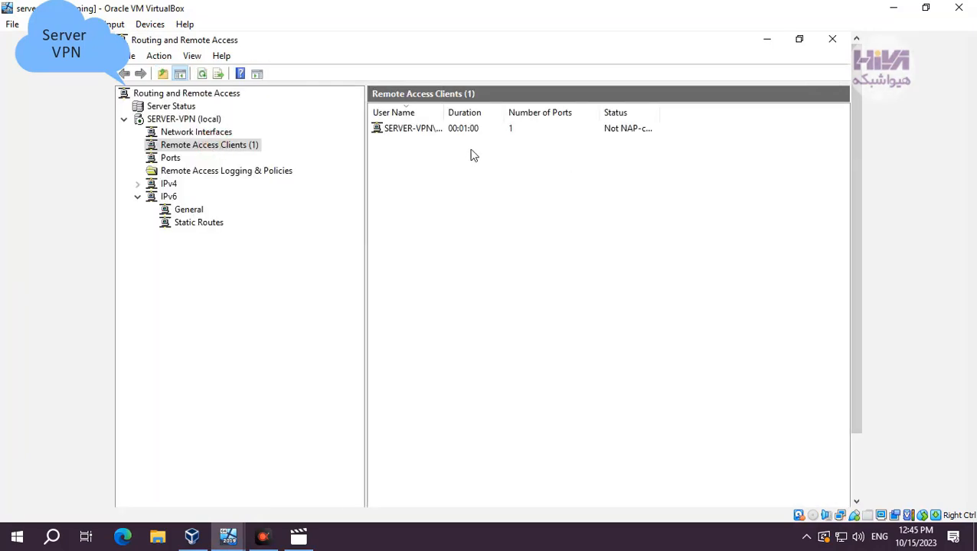
Widen the Duration and User Name columns of the Remote Access Clients list to read the connected client's entry
left_click(473, 130)
left_click_drag(505, 108, 551, 111)
left_click(529, 162)
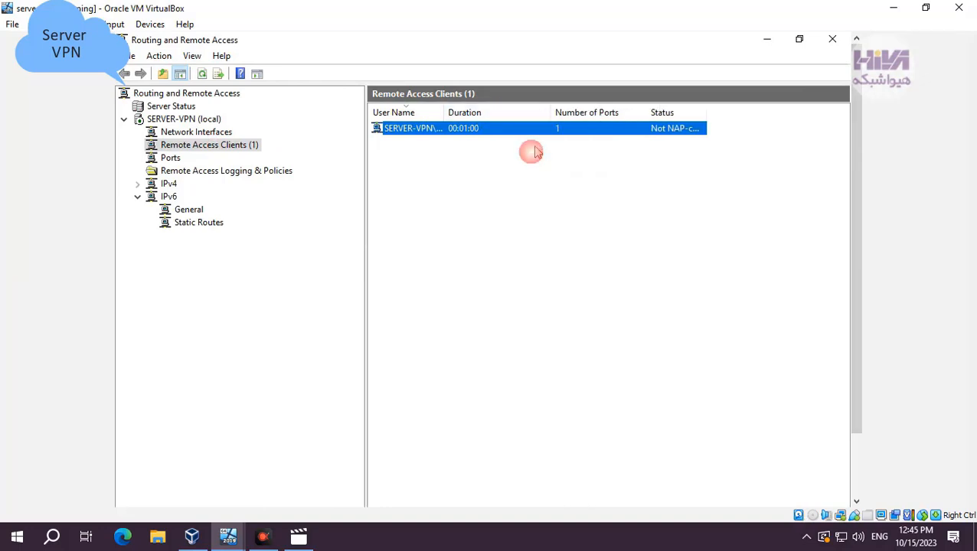
left_click(424, 128)
left_click_drag(445, 106, 528, 110)
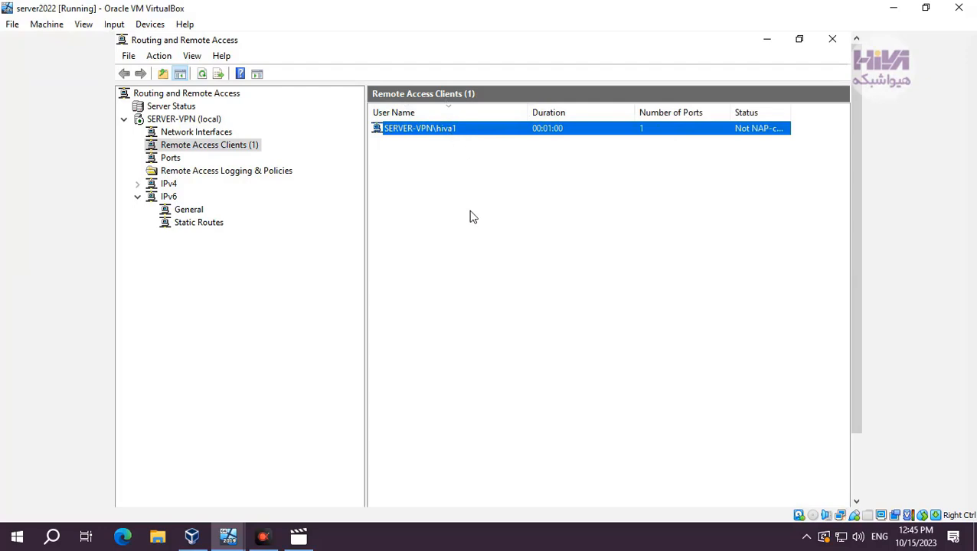